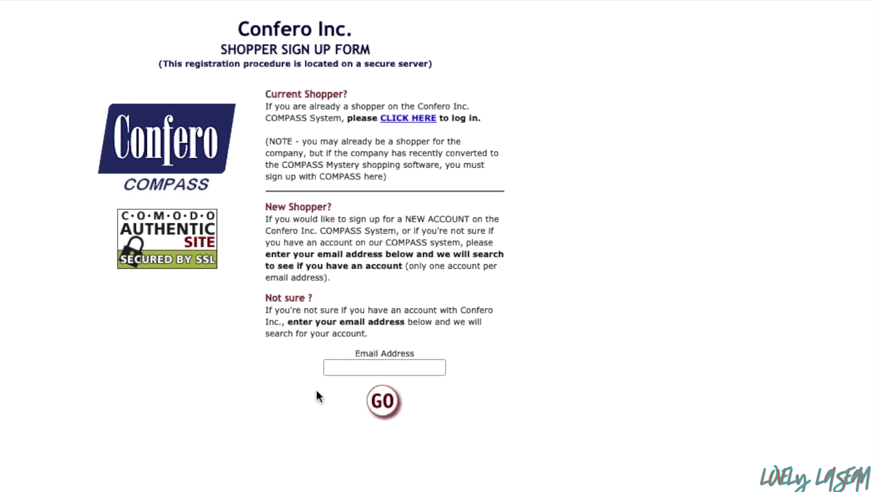
# Submit the shopper's e-mail address and continue sign-up with United States as the country
pyautogui.click(339, 369)
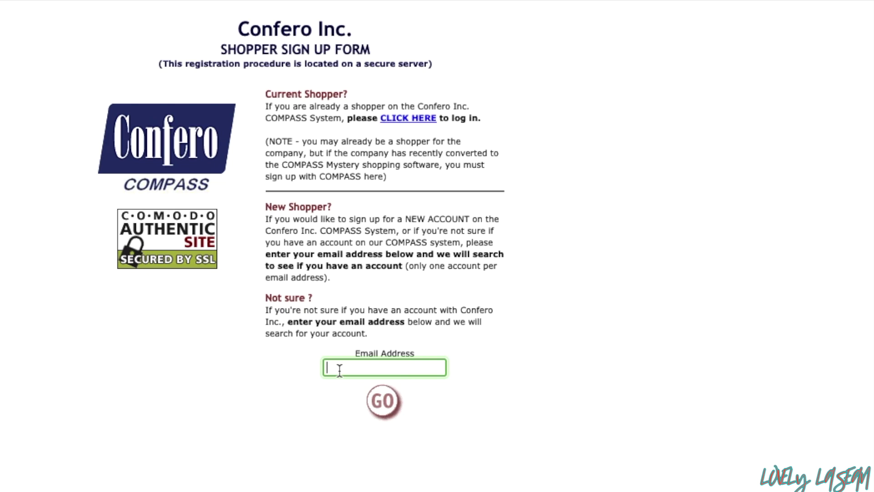
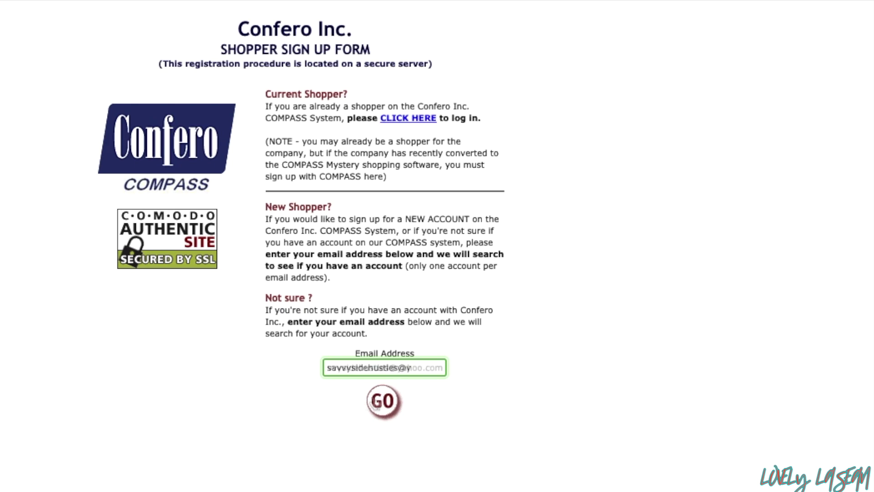
pyautogui.click(379, 398)
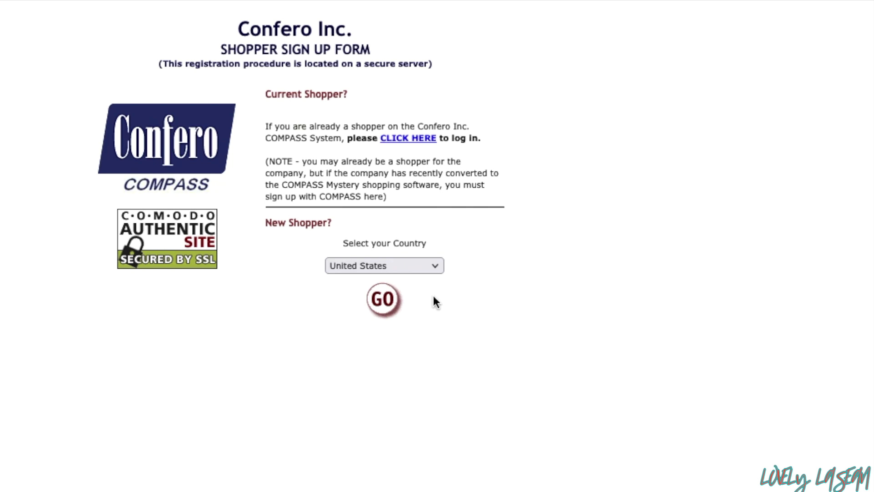
pyautogui.click(441, 266)
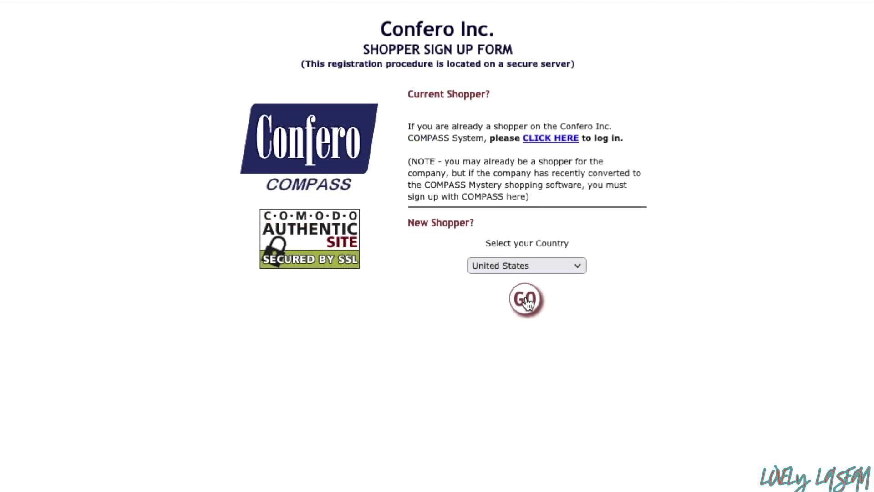
pyautogui.click(525, 300)
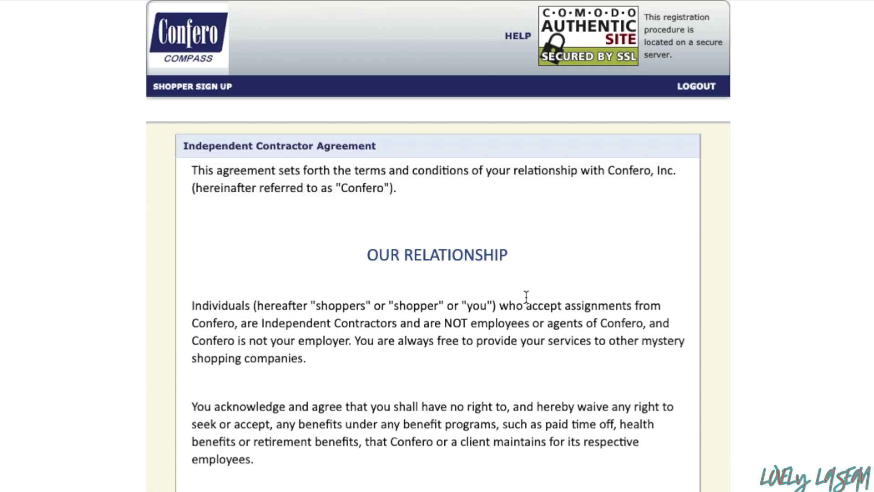
# Scroll through the agreement's contractor status, tax and W-9 terms
pyautogui.scroll(-2, 526, 297)
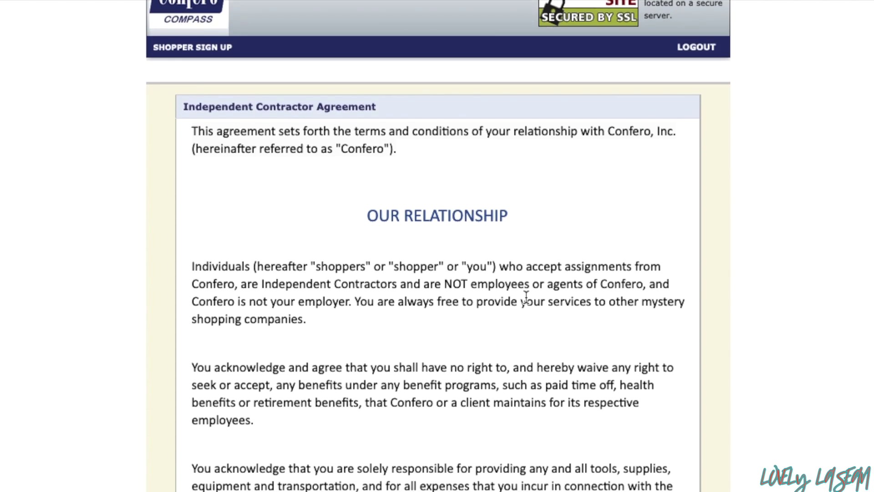
pyautogui.scroll(-1, 525, 297)
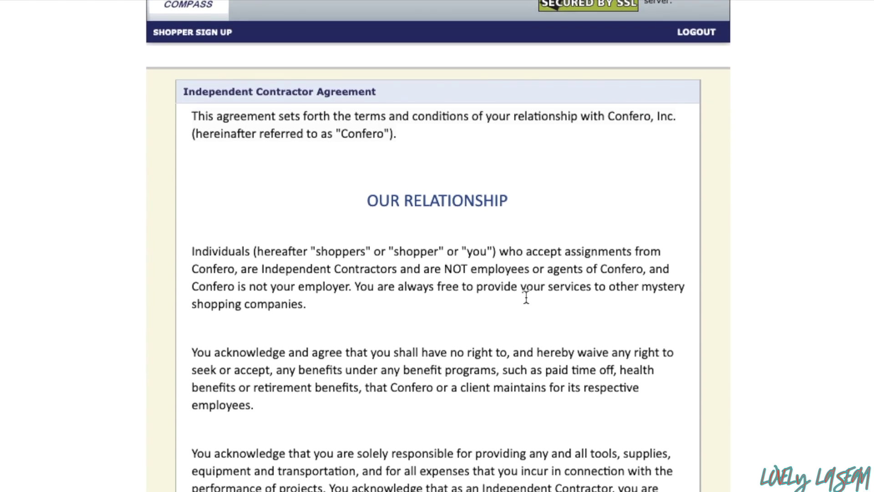
pyautogui.scroll(-2, 526, 296)
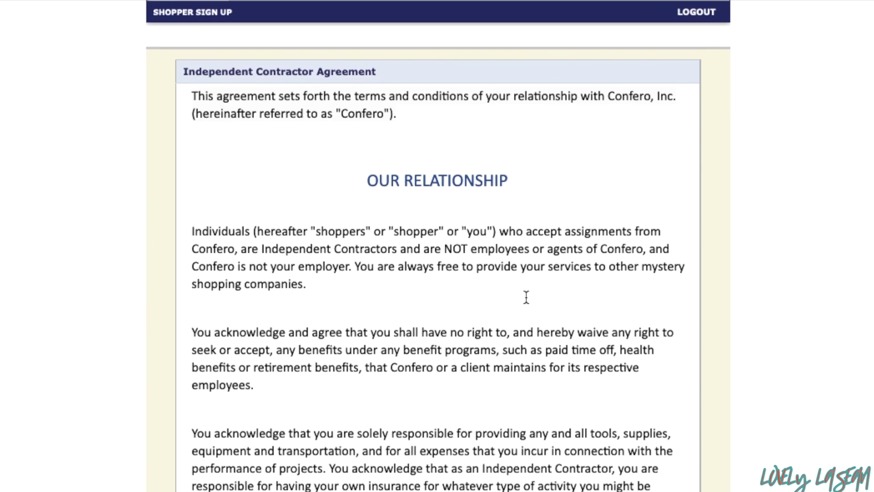
pyautogui.scroll(-1, 526, 297)
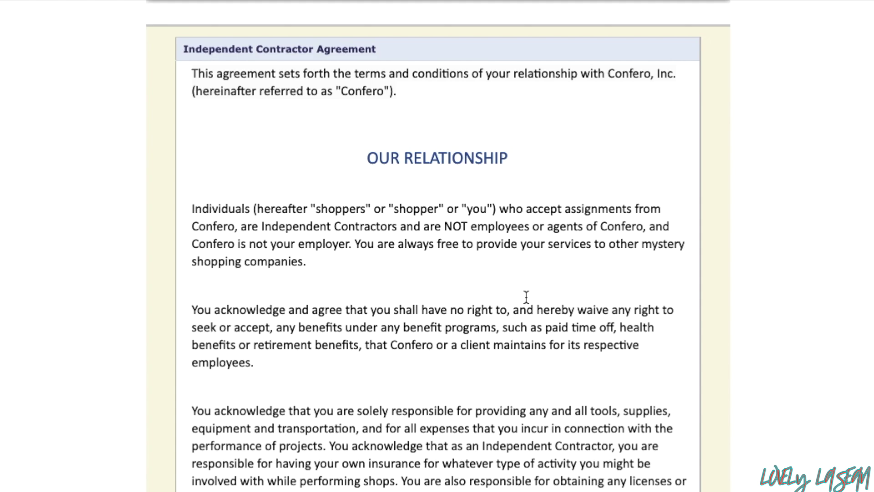
pyautogui.scroll(-2, 526, 297)
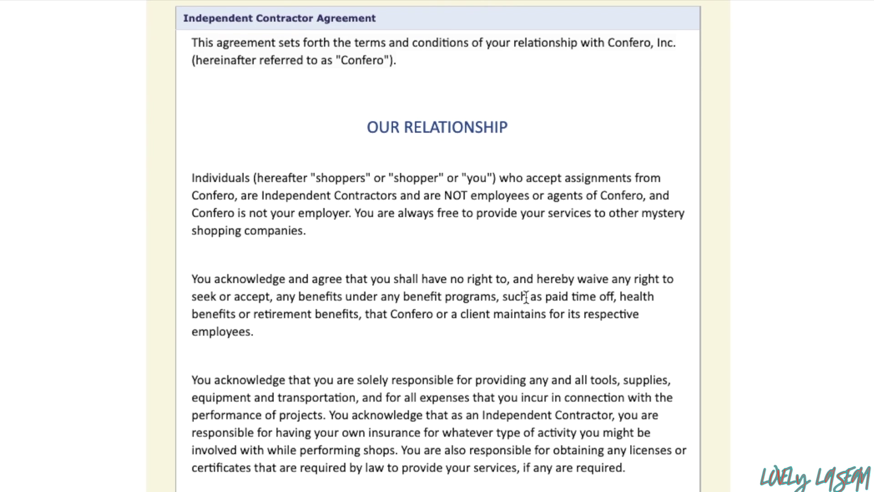
pyautogui.scroll(-2, 526, 297)
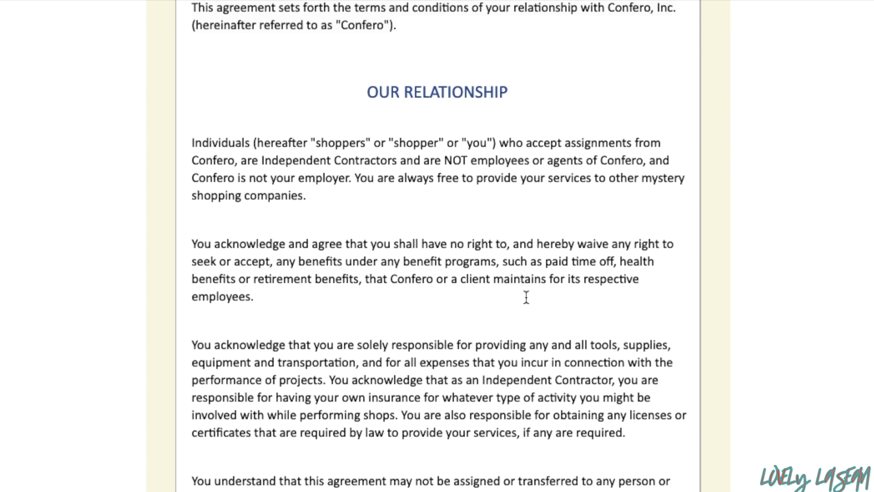
pyautogui.scroll(-1, 526, 297)
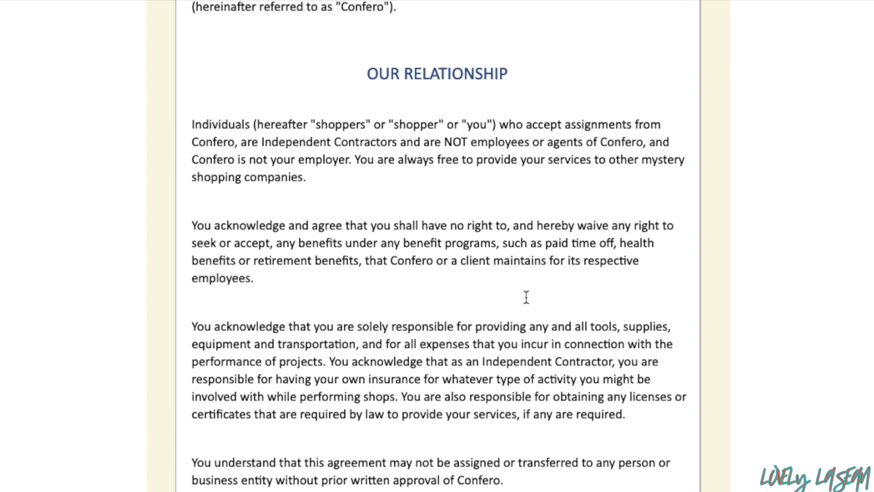
pyautogui.scroll(-1, 527, 297)
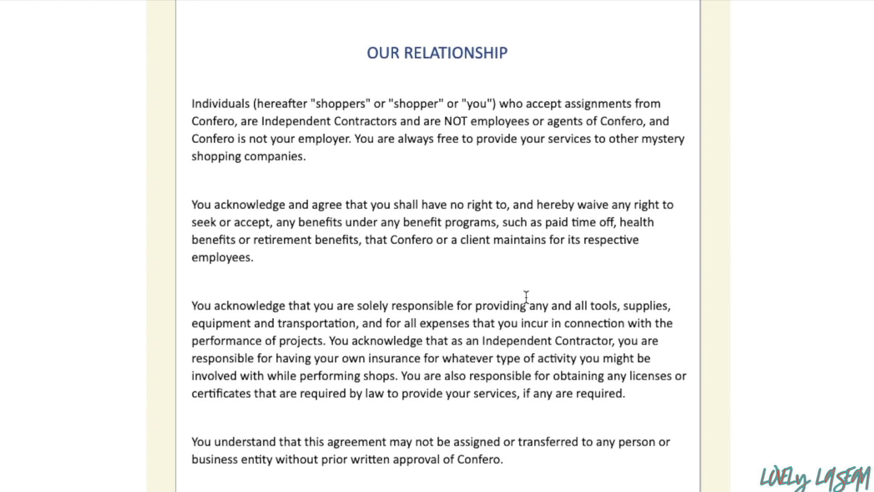
pyautogui.scroll(-1, 526, 297)
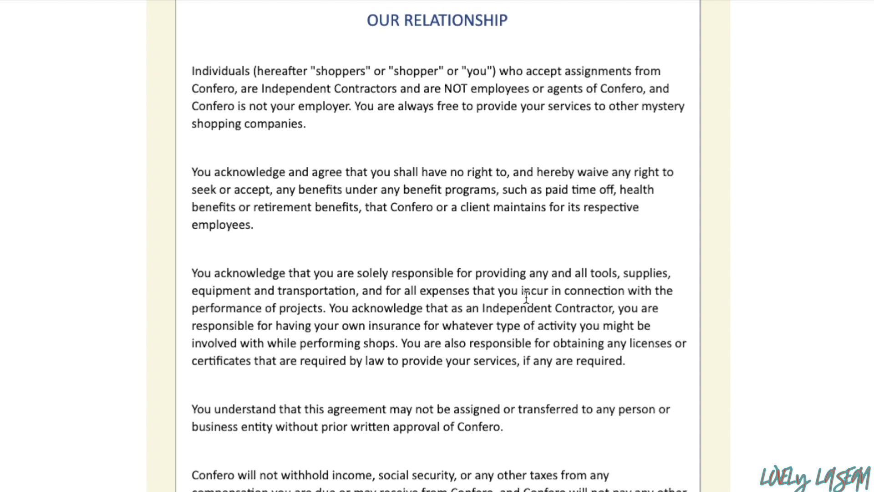
pyautogui.scroll(-1, 526, 297)
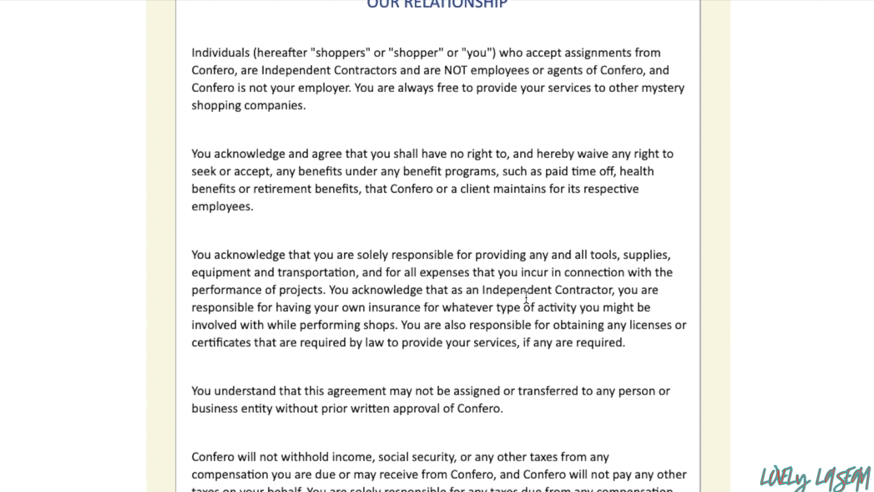
pyautogui.scroll(-1, 527, 297)
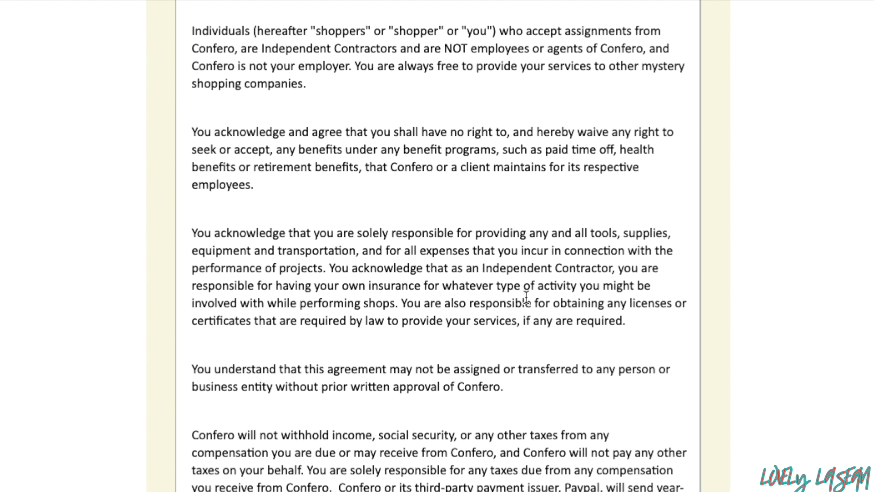
pyautogui.scroll(-1, 527, 296)
pyautogui.scroll(-1, 527, 297)
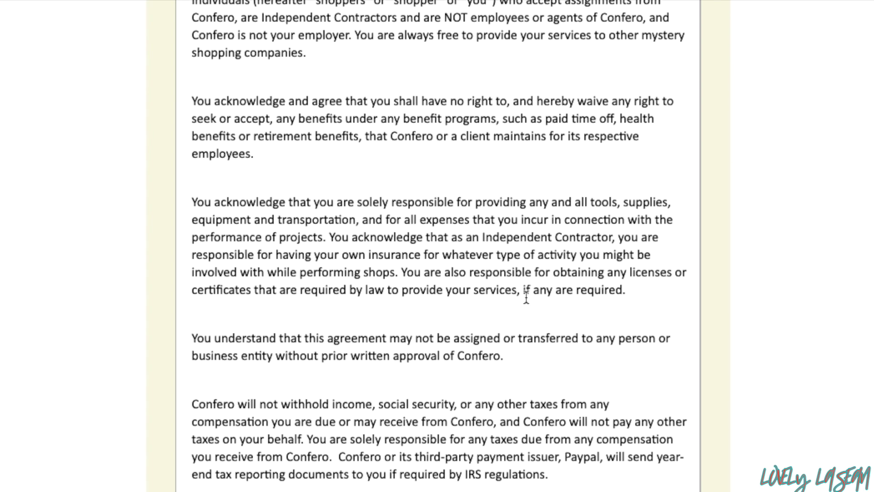
pyautogui.scroll(-1, 526, 297)
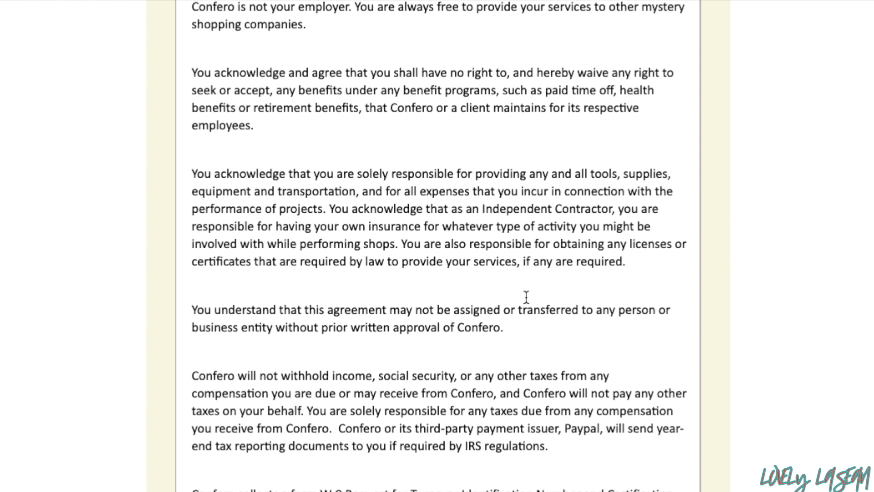
pyautogui.scroll(-2, 527, 296)
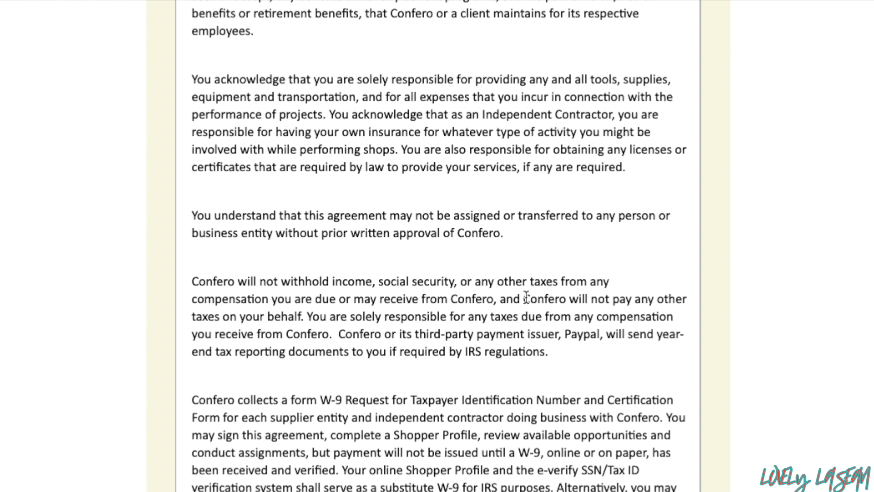
pyautogui.scroll(-2, 526, 297)
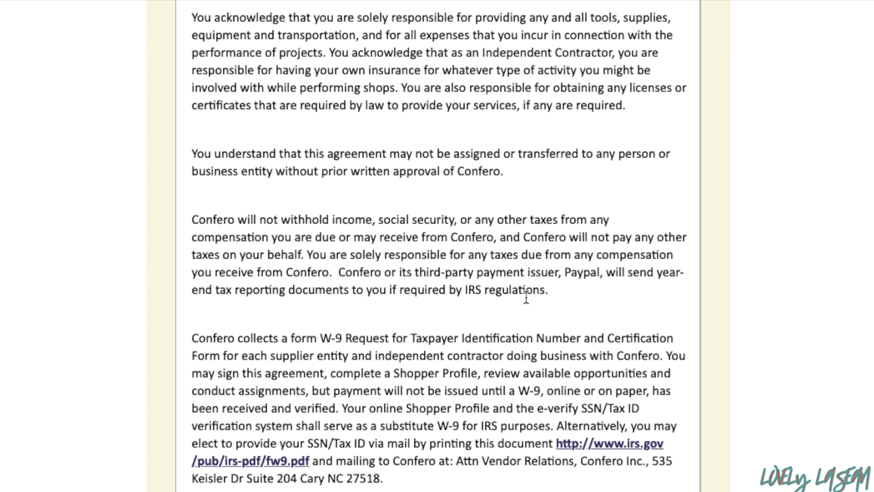
pyautogui.scroll(-1, 526, 297)
pyautogui.scroll(-2, 527, 296)
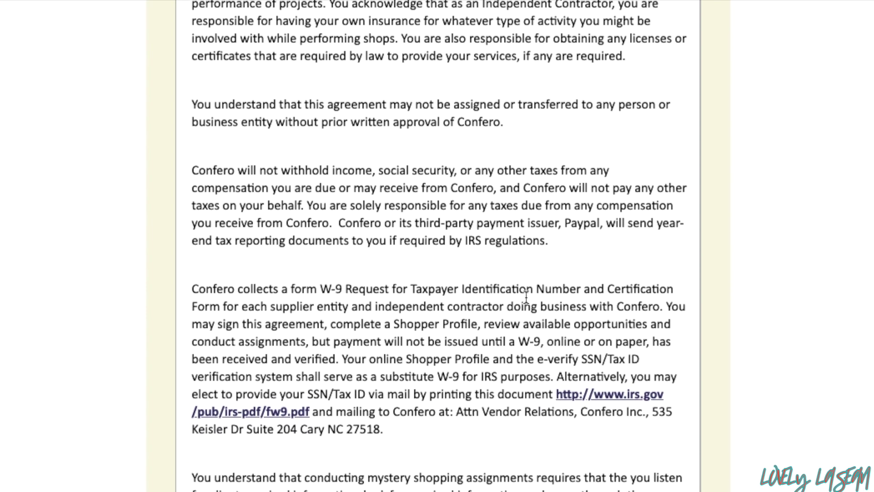
pyautogui.scroll(-2, 526, 296)
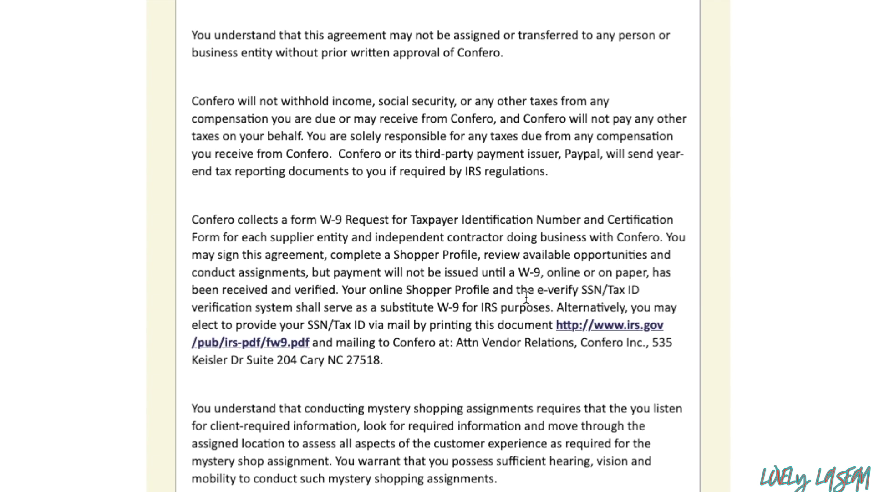
pyautogui.scroll(-2, 526, 297)
pyautogui.scroll(-2, 527, 297)
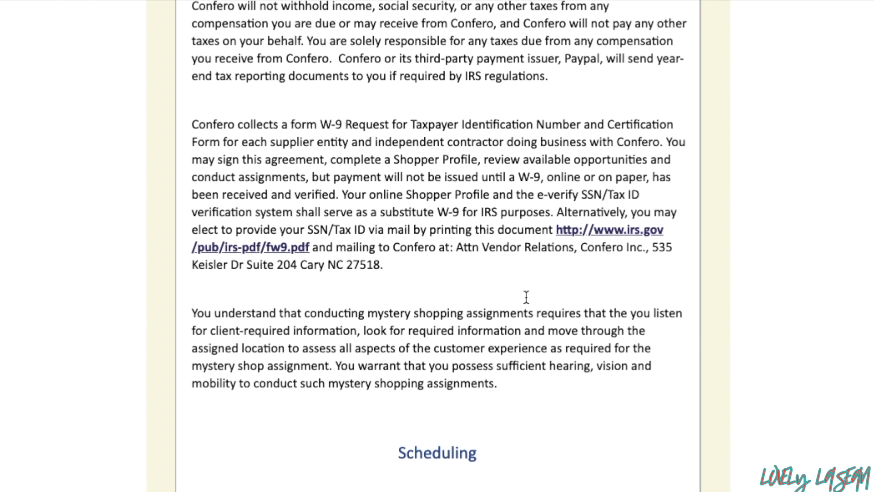
pyautogui.scroll(-1, 527, 297)
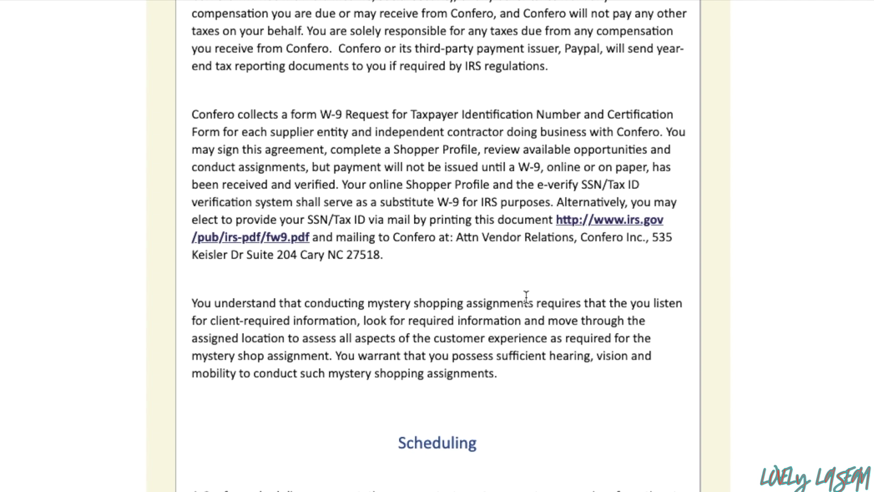
pyautogui.scroll(-5, 526, 297)
pyautogui.scroll(-3, 527, 297)
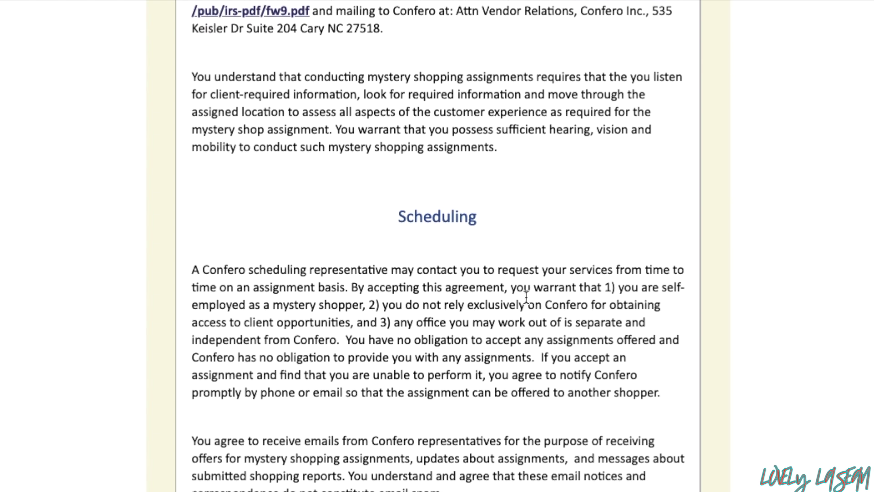
pyautogui.scroll(-1, 526, 297)
pyautogui.scroll(-2, 526, 298)
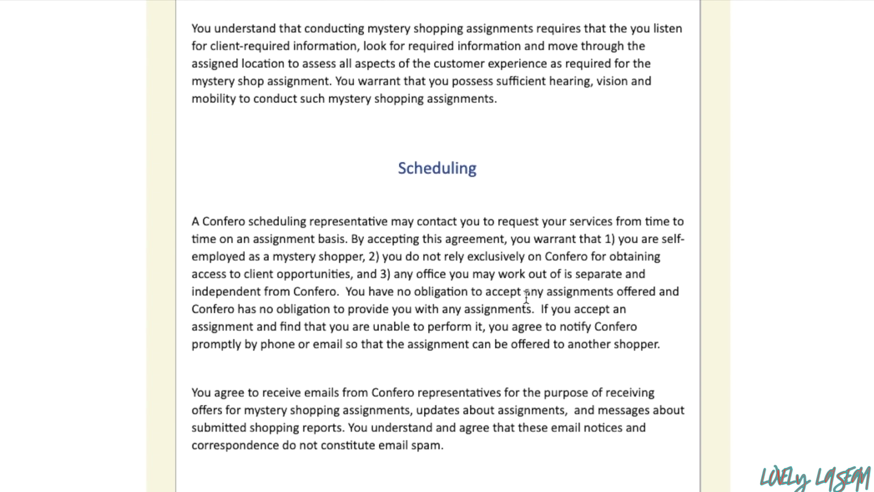
pyautogui.scroll(-2, 526, 297)
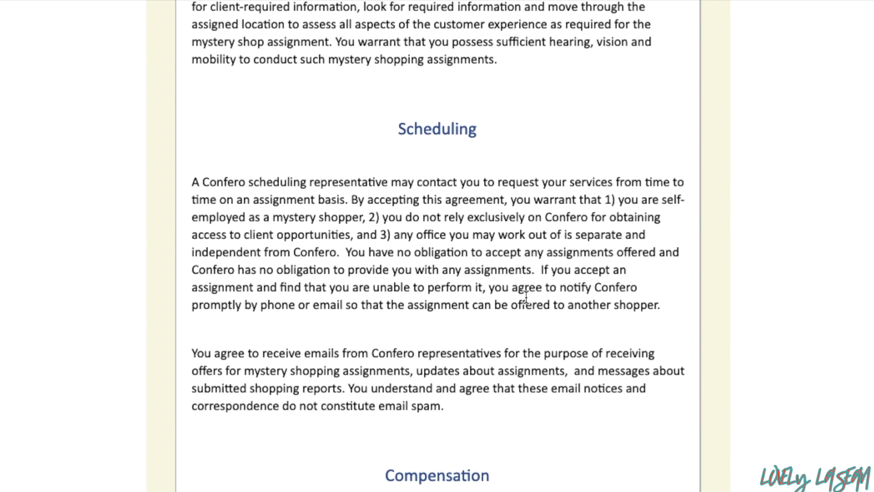
pyautogui.scroll(-1, 526, 297)
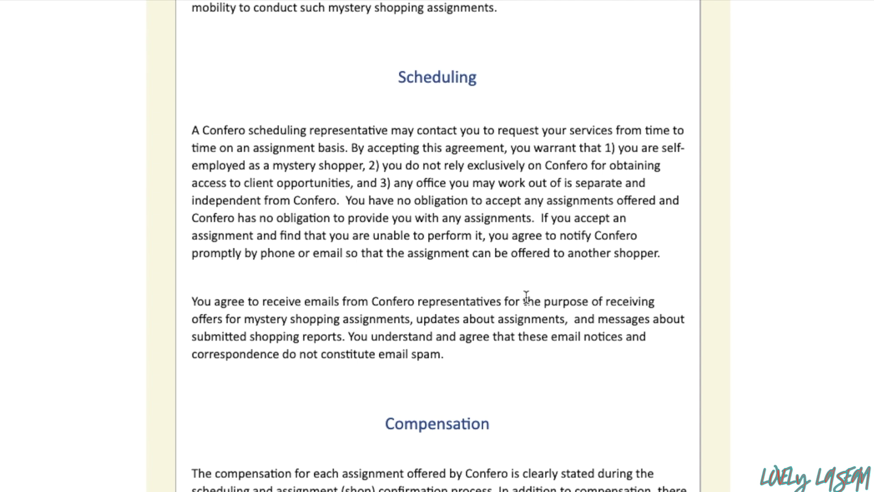
pyautogui.scroll(-3, 527, 297)
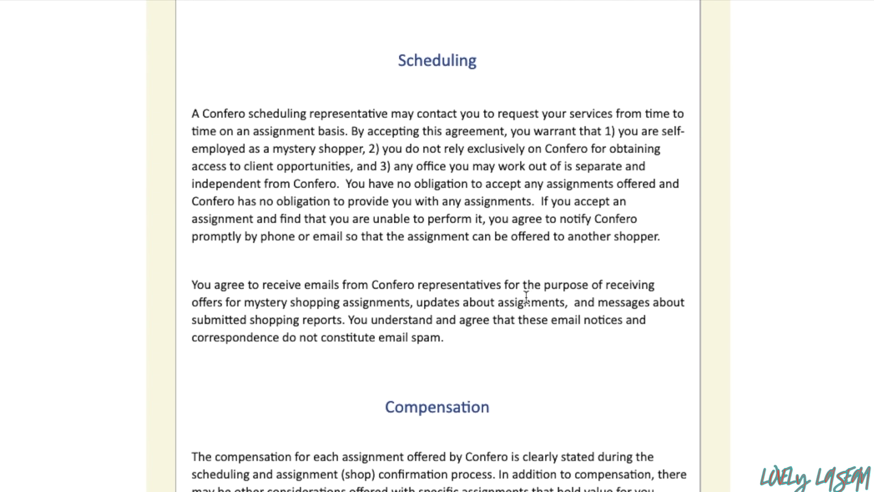
pyautogui.scroll(-2, 527, 297)
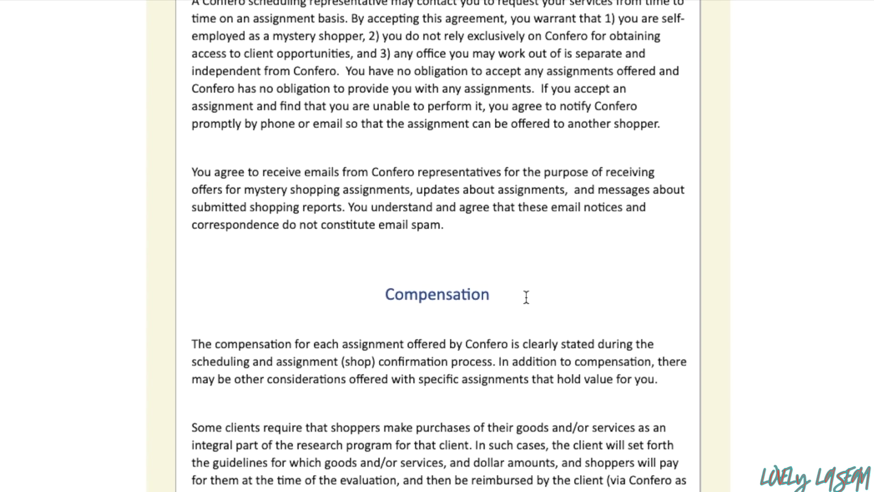
pyautogui.scroll(-3, 526, 297)
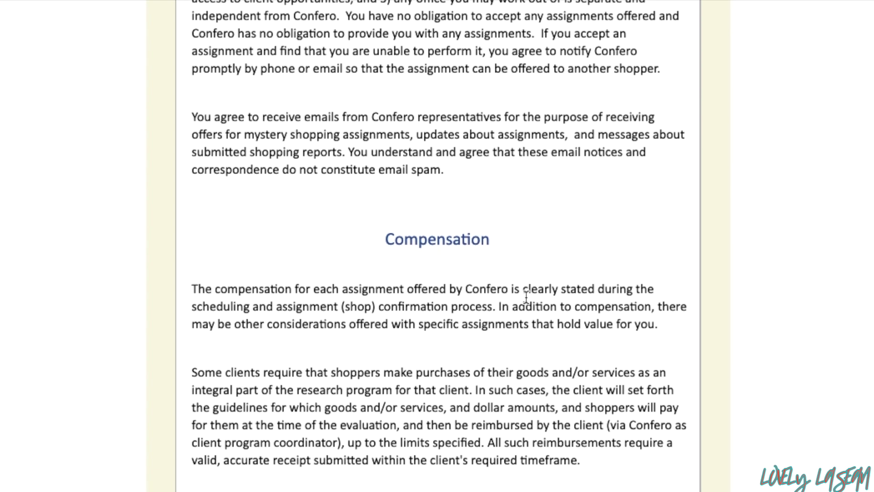
pyautogui.scroll(-1, 526, 296)
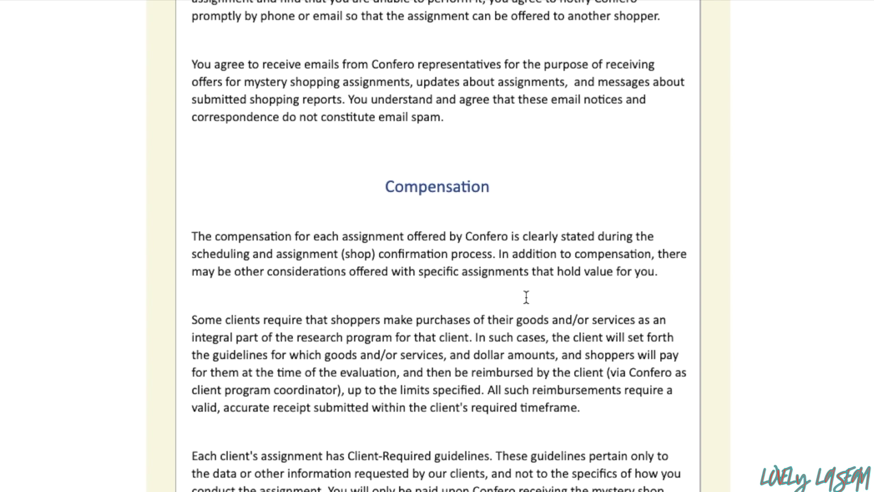
pyautogui.scroll(-20, 527, 297)
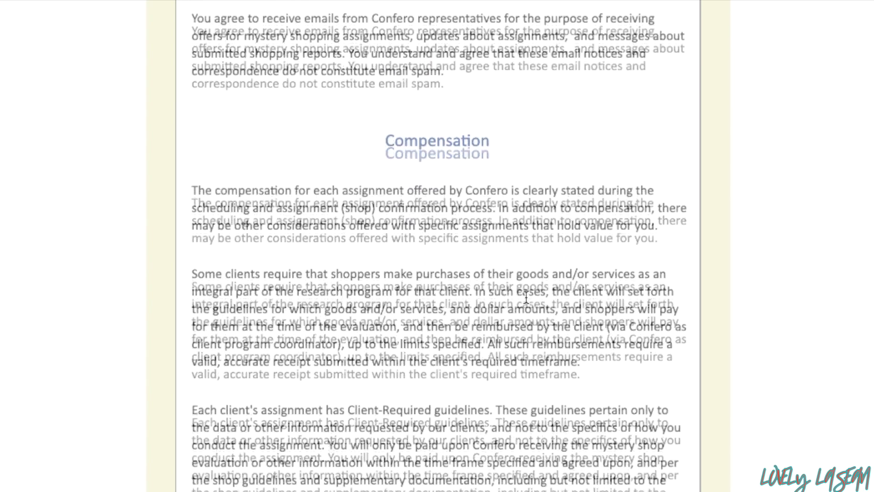
pyautogui.scroll(-20, 526, 297)
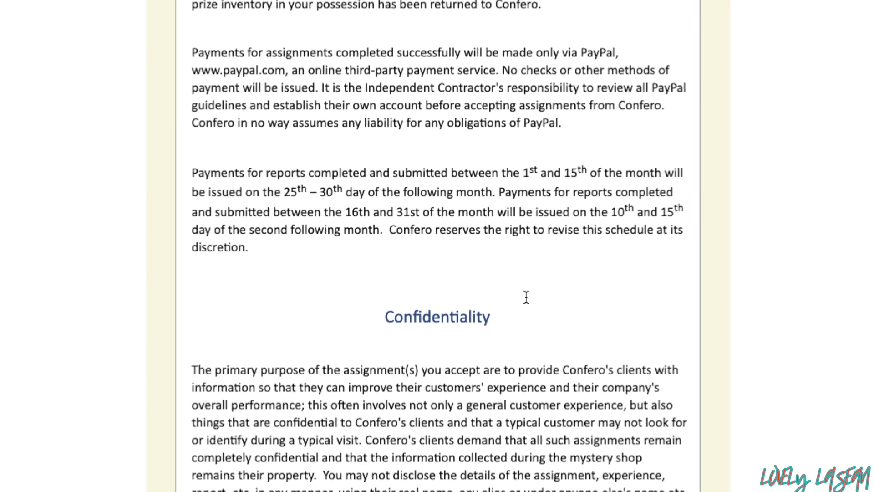
pyautogui.scroll(-11, 526, 297)
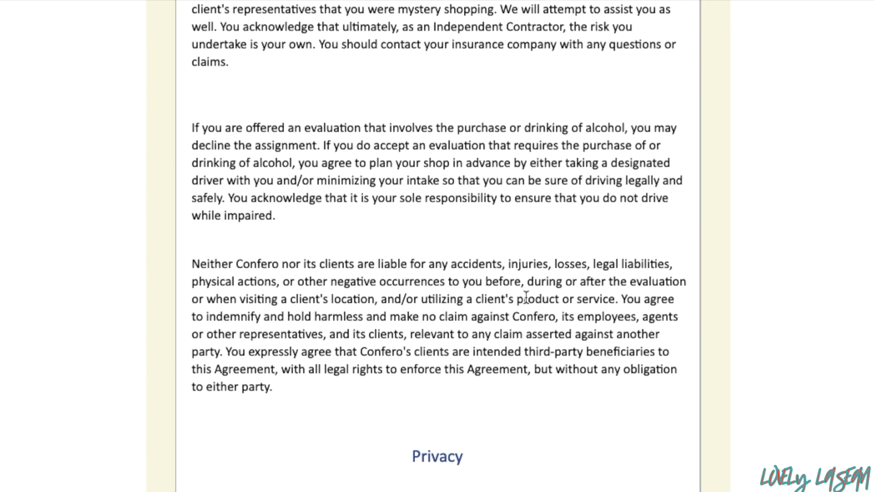
pyautogui.scroll(-20, 527, 297)
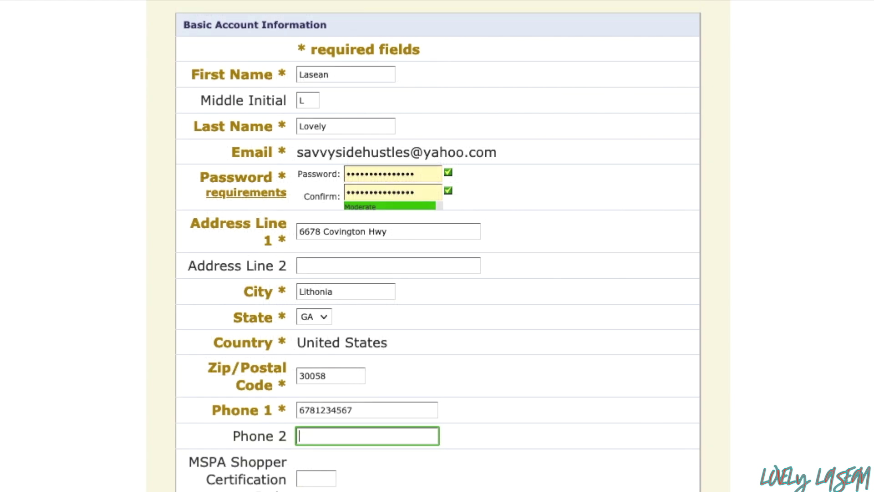
# Set Payment Information to 'I do not wish to enter payment information at this time.'
pyautogui.scroll(-3, 460, 246)
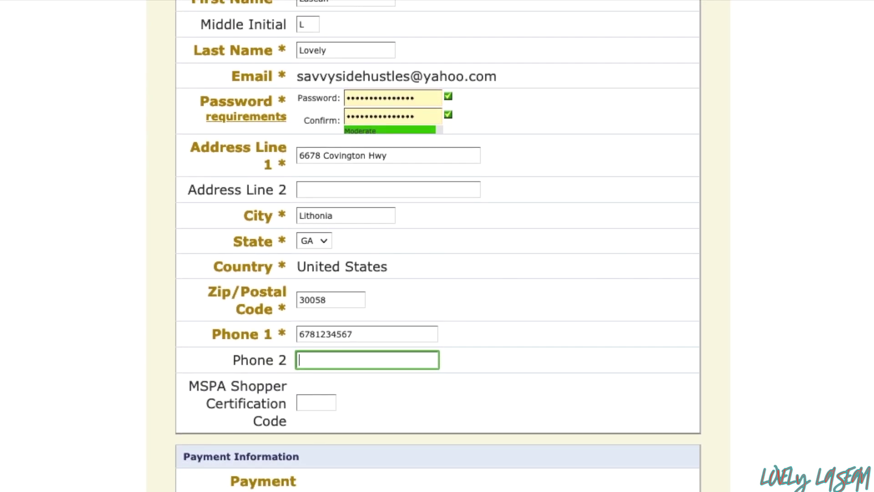
pyautogui.scroll(-2, 438, 246)
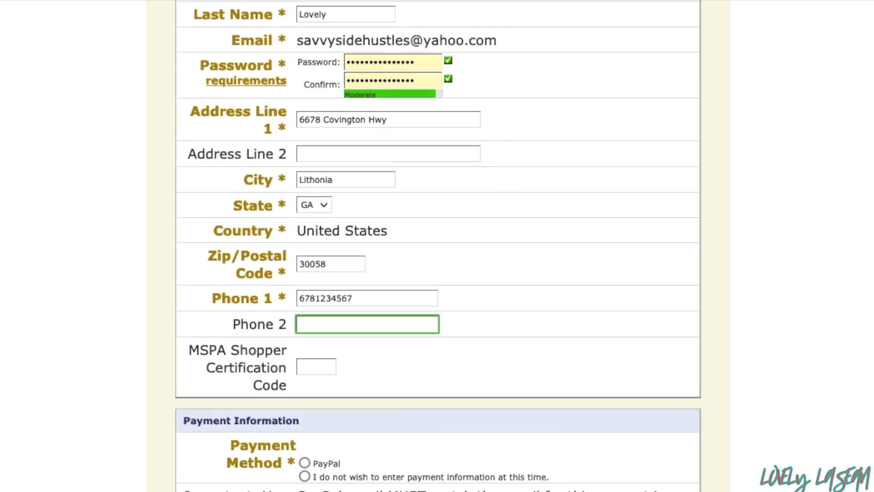
pyautogui.scroll(-1, 438, 246)
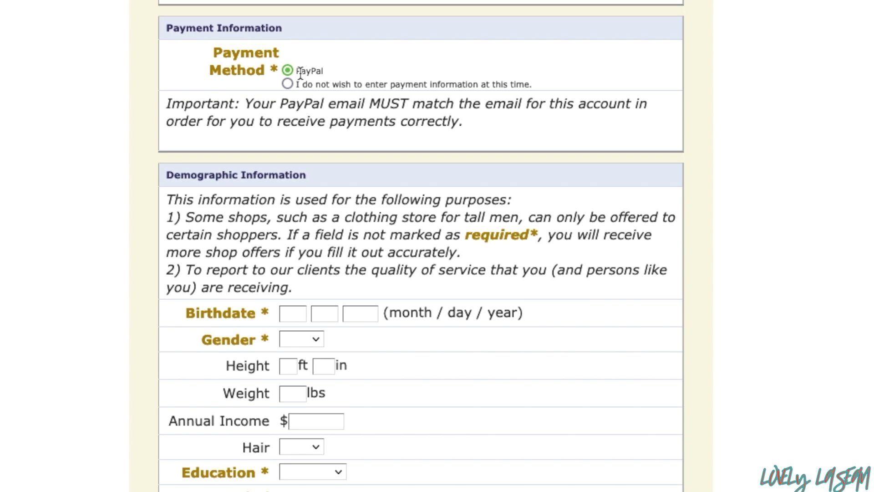
pyautogui.click(286, 85)
pyautogui.moveTo(168, 105); pyautogui.dragTo(497, 133)
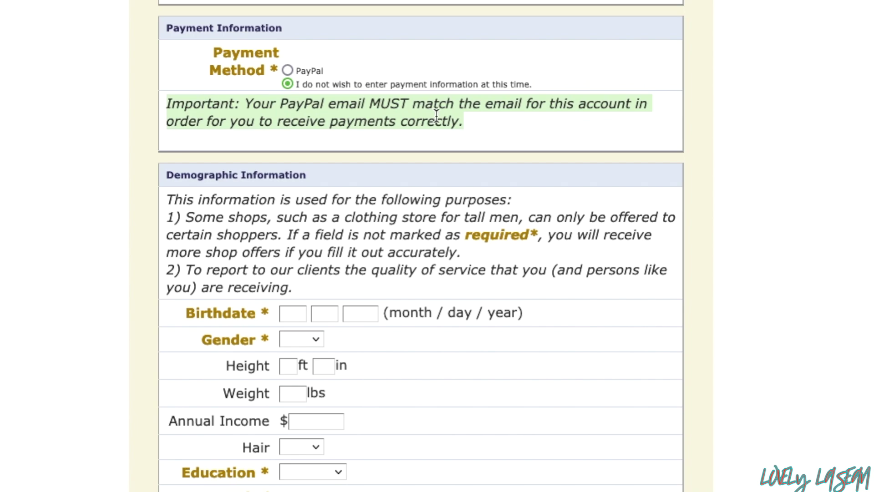
pyautogui.click(502, 131)
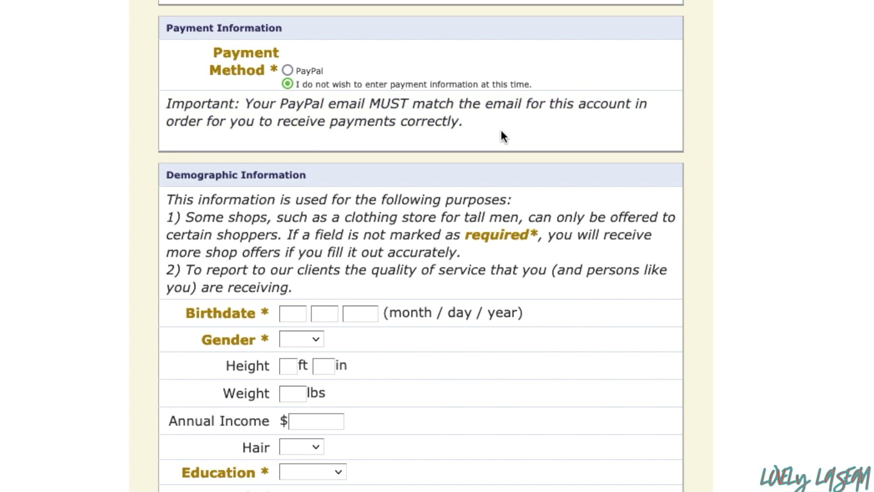
# Put the cursor in the birthdate month field and set the race to African American
pyautogui.scroll(-5, 501, 129)
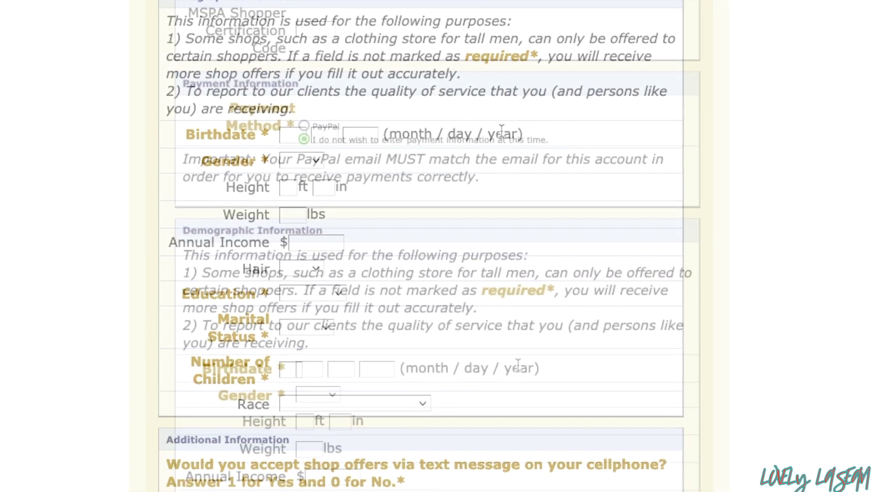
pyautogui.scroll(-3, 518, 362)
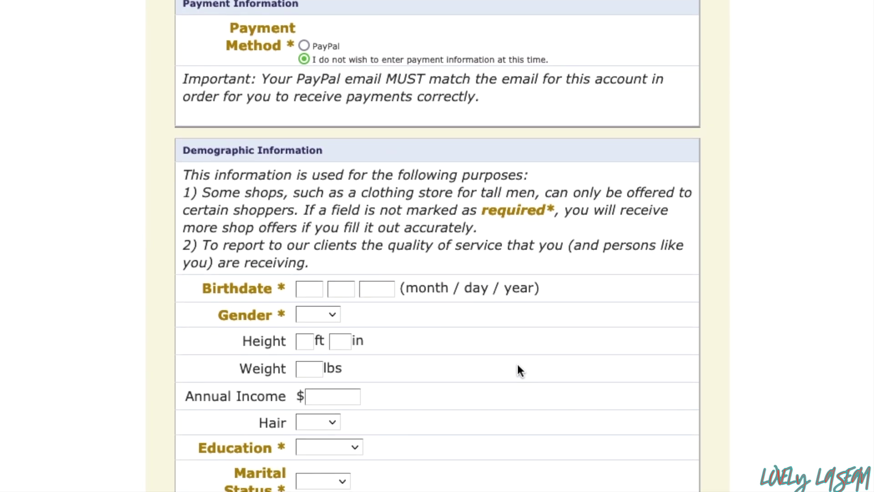
pyautogui.scroll(-3, 518, 366)
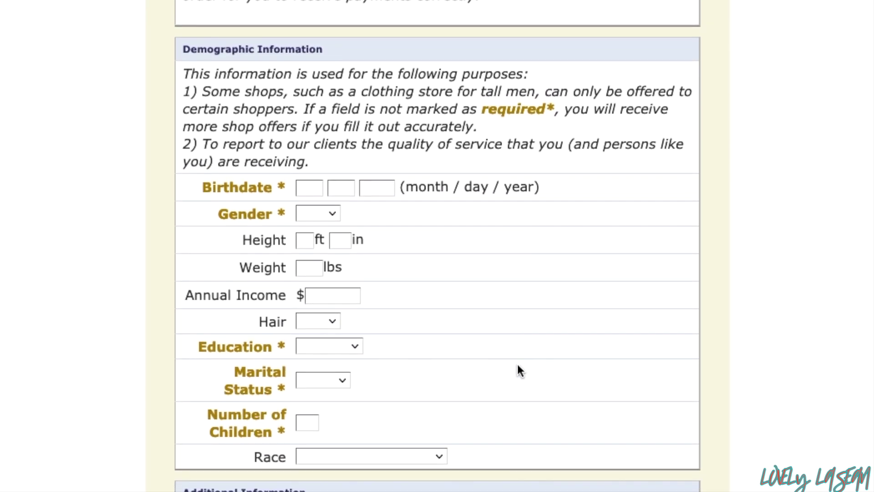
pyautogui.scroll(-1, 517, 364)
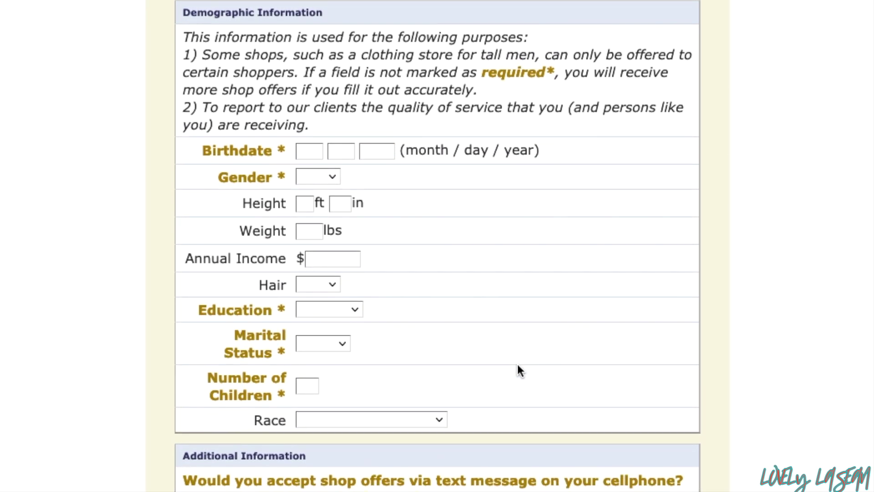
pyautogui.click(308, 153)
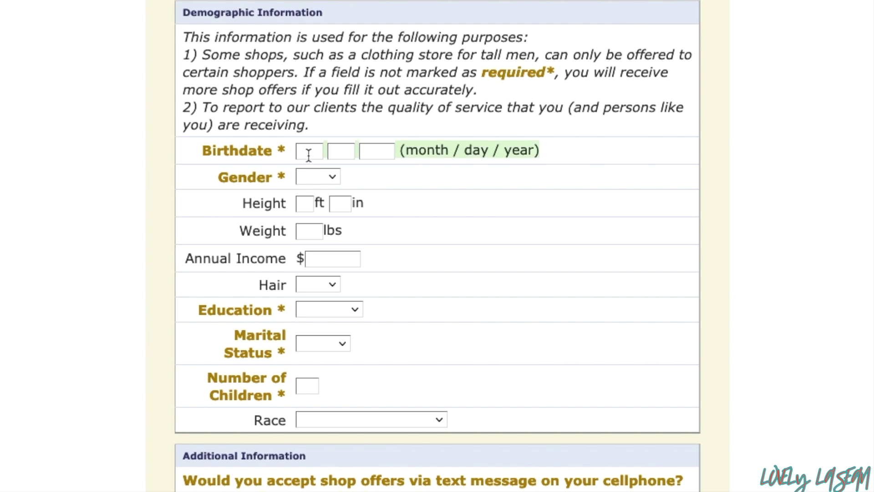
pyautogui.click(308, 153)
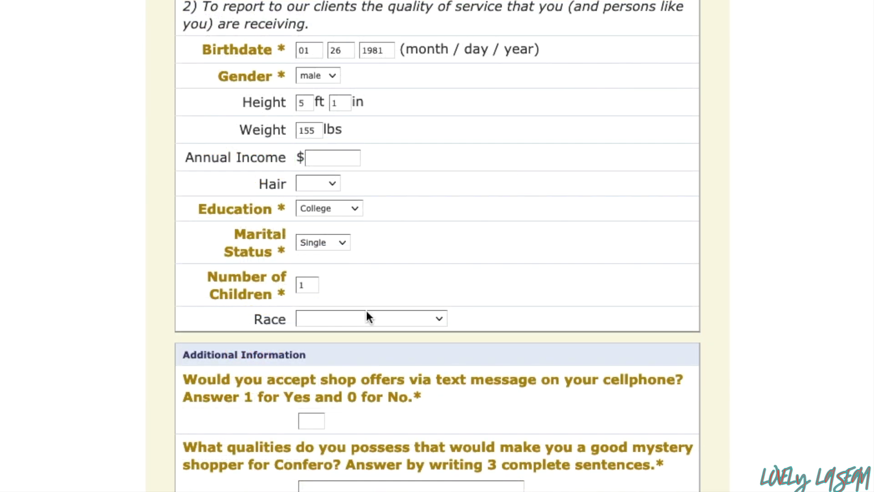
pyautogui.click(367, 312)
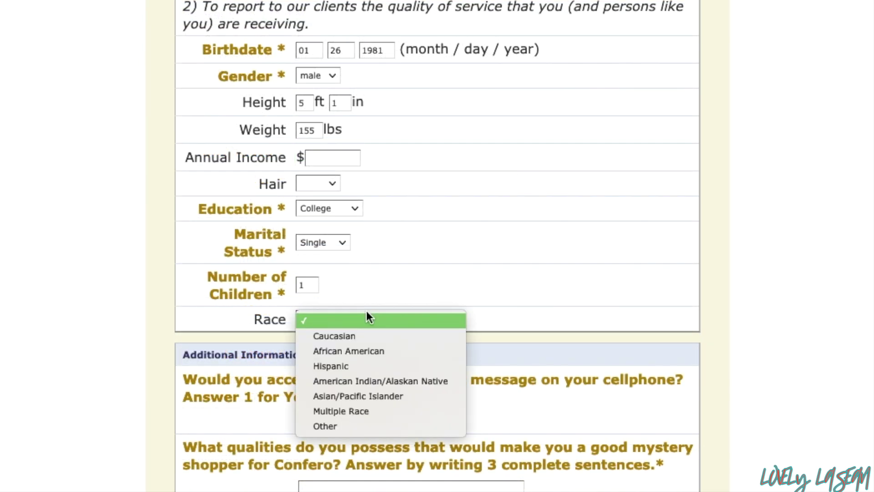
pyautogui.click(357, 350)
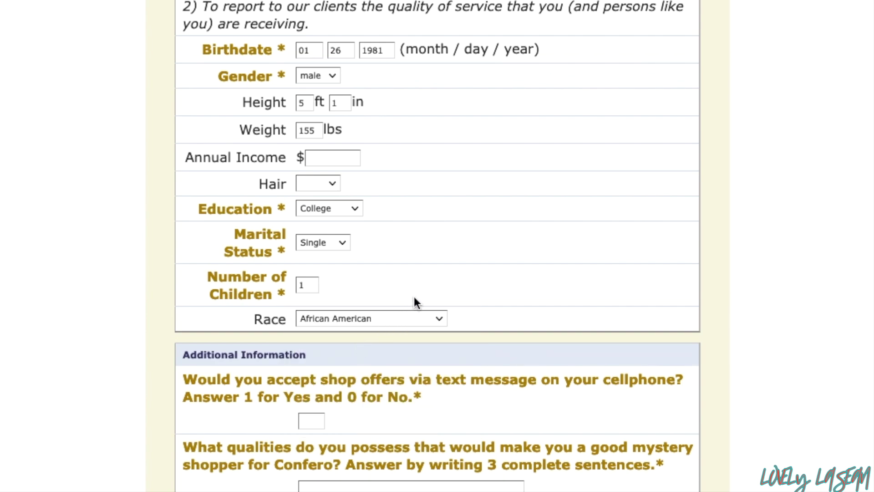
pyautogui.scroll(-2, 419, 275)
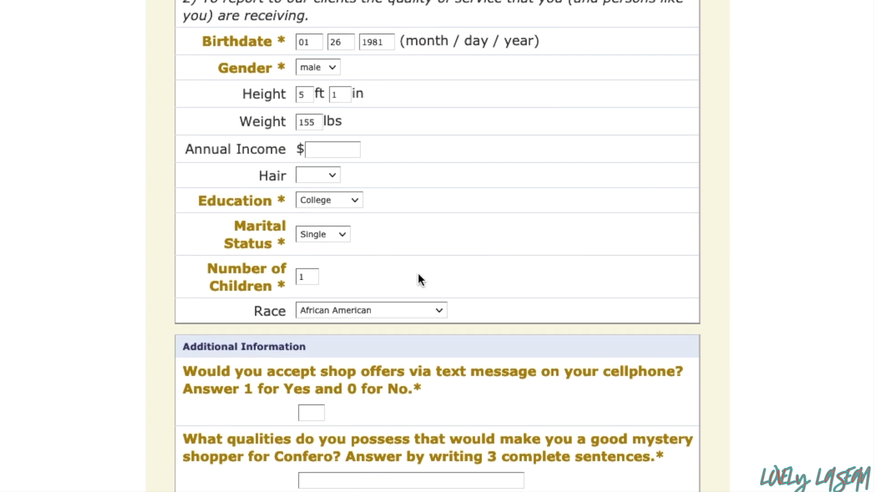
pyautogui.scroll(-4, 418, 273)
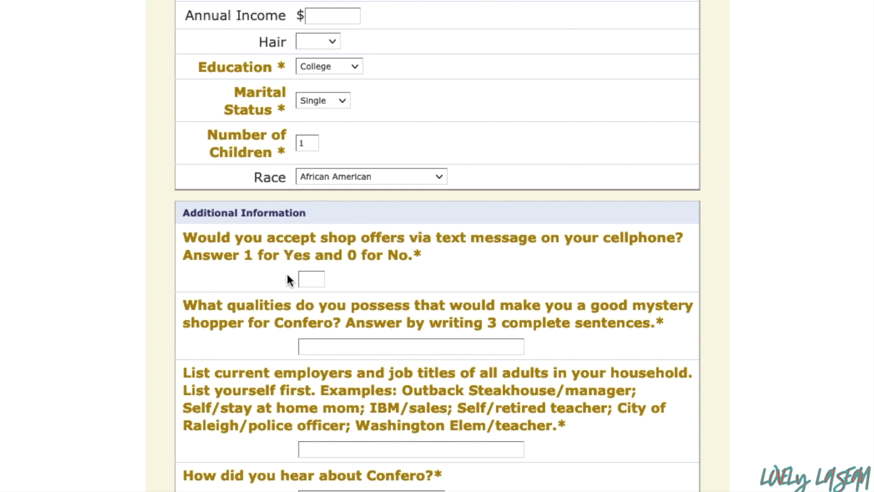
# Answer 1 to the text-message shop offers question
pyautogui.click(303, 276)
pyautogui.write('1')
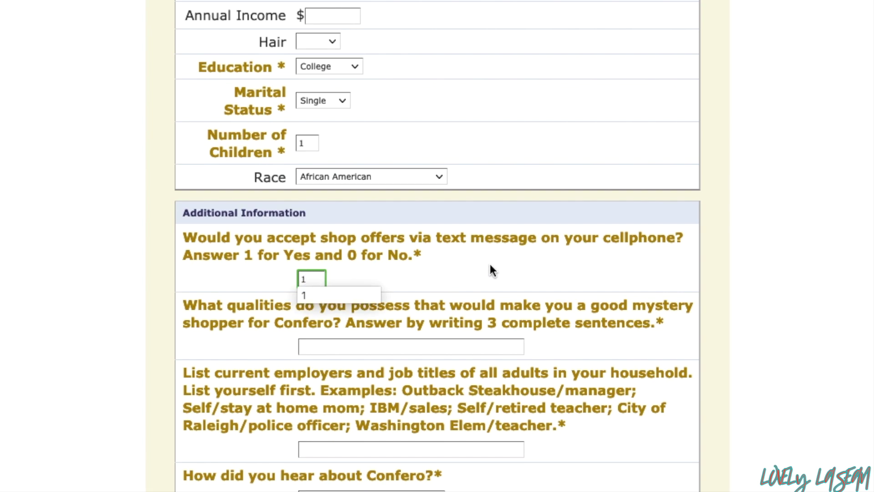
pyautogui.click(493, 271)
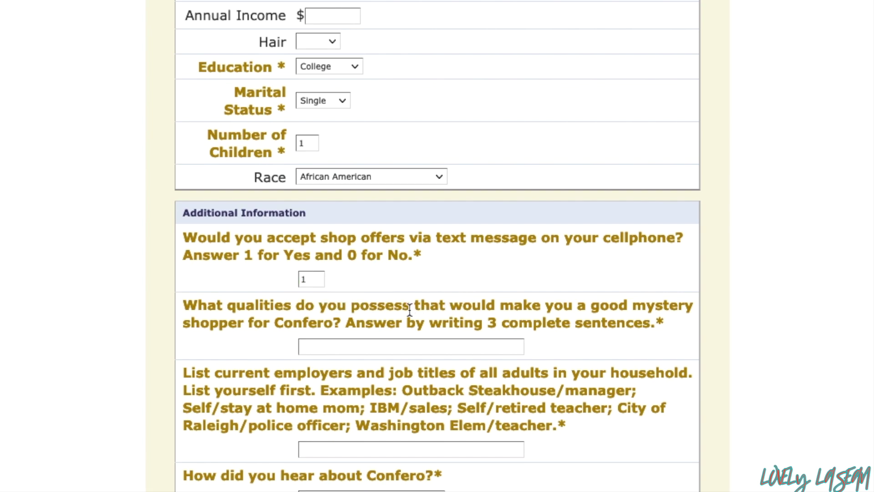
pyautogui.scroll(-2, 410, 310)
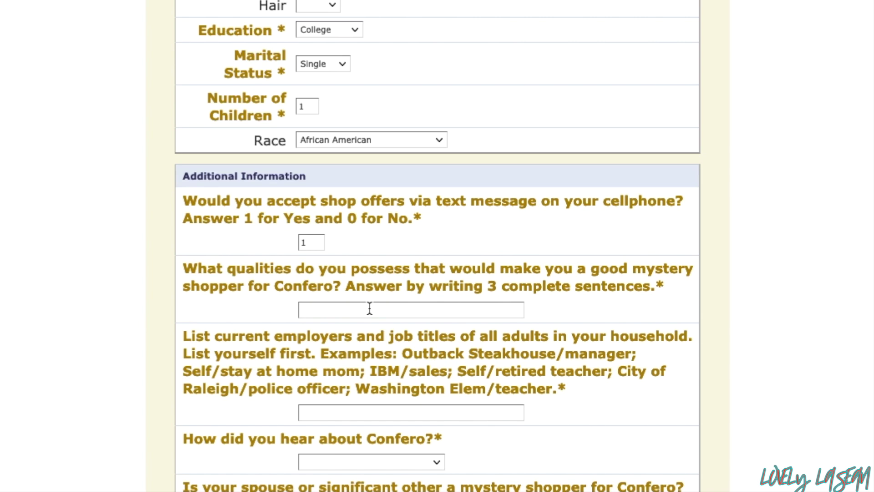
# Begin the qualities answer with 'I have over 10 years of mystery shopping experience. I am'
pyautogui.click(370, 309)
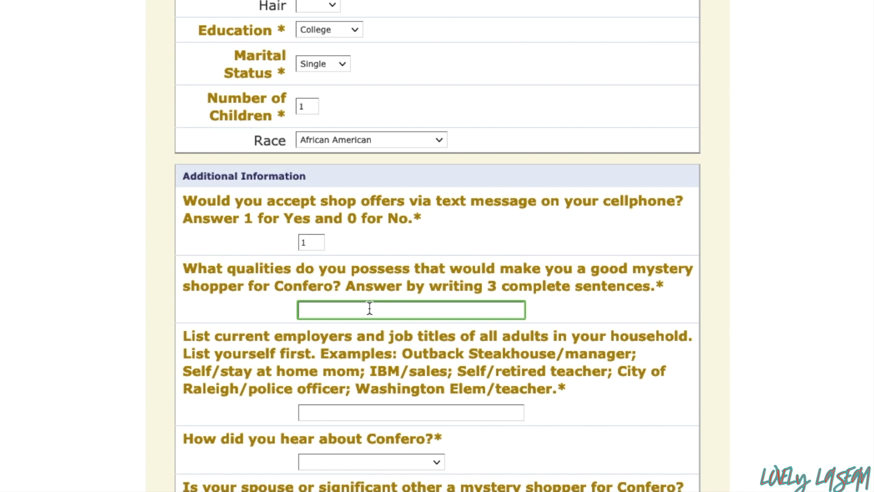
pyautogui.write('I have over 10 years of mystery sh')
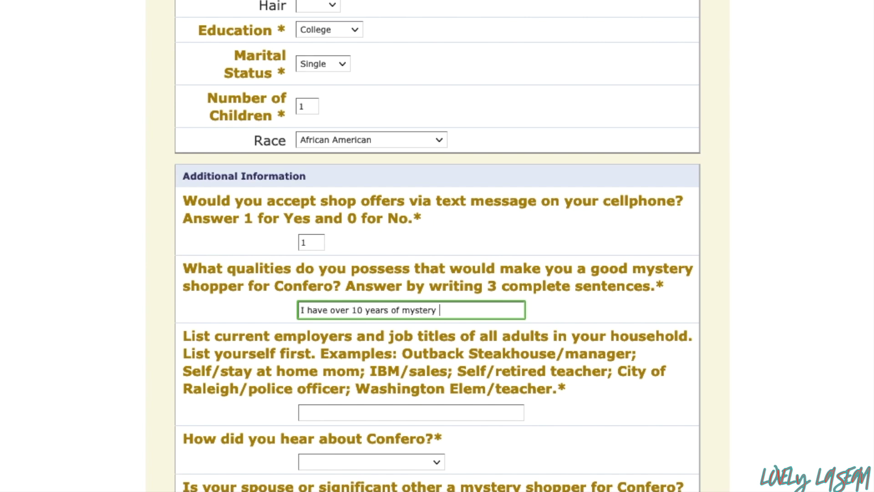
pyautogui.write('opping experience. I am')
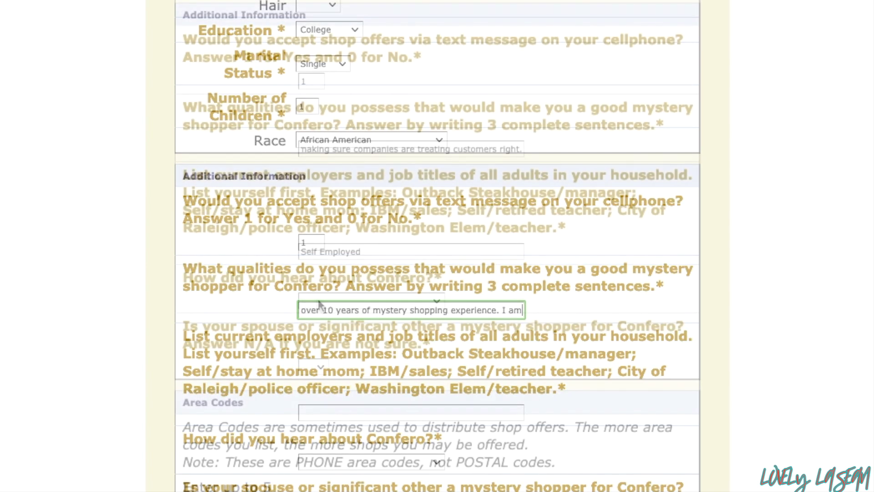
pyautogui.click(318, 301)
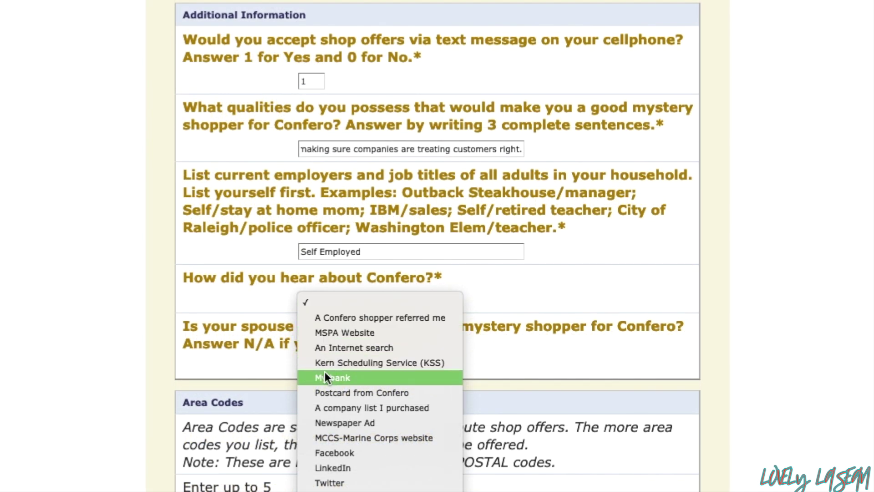
# Set the referral source to An Internet search and answer NA to the spouse question
pyautogui.click(331, 348)
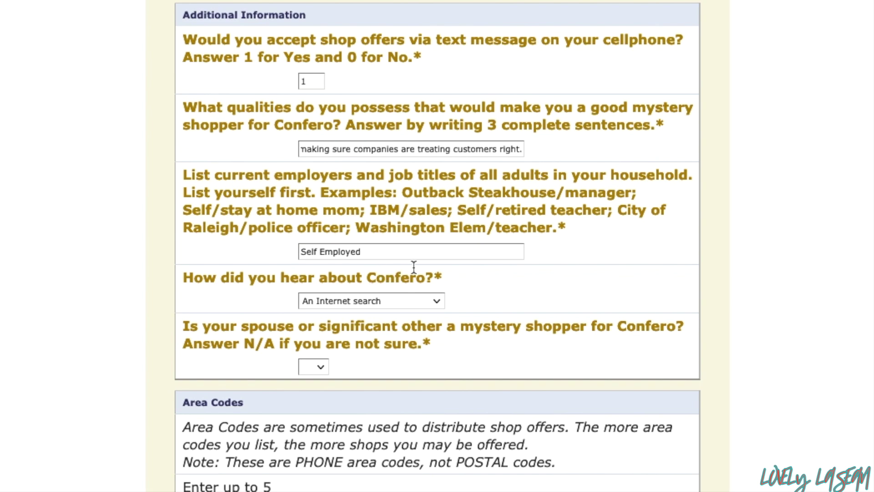
pyautogui.scroll(-3, 472, 274)
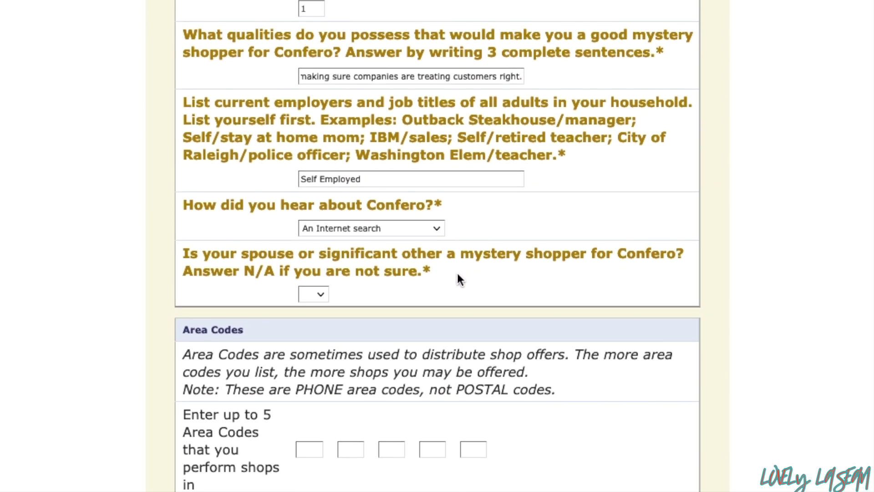
pyautogui.click(317, 295)
pyautogui.click(317, 295)
pyautogui.click(317, 295)
pyautogui.click(319, 338)
# Fill the Area Codes boxes with 770, 404, 470 and 678
pyautogui.scroll(-3, 509, 271)
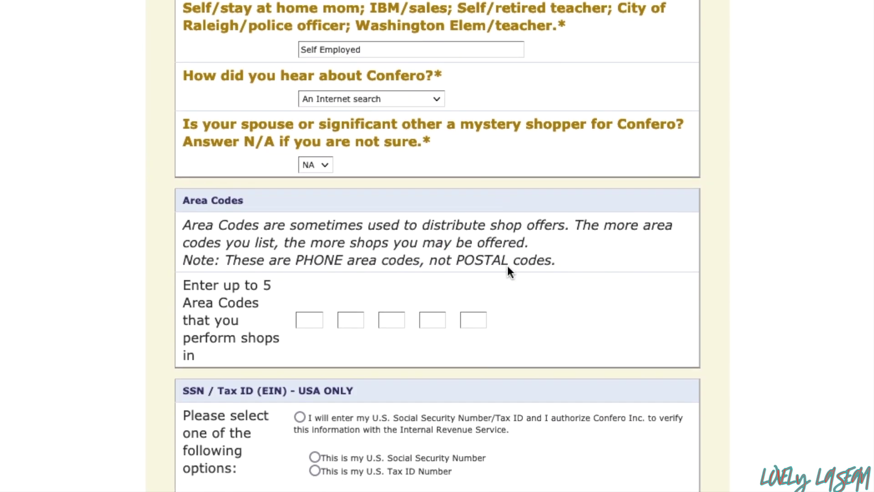
pyautogui.scroll(-1, 507, 269)
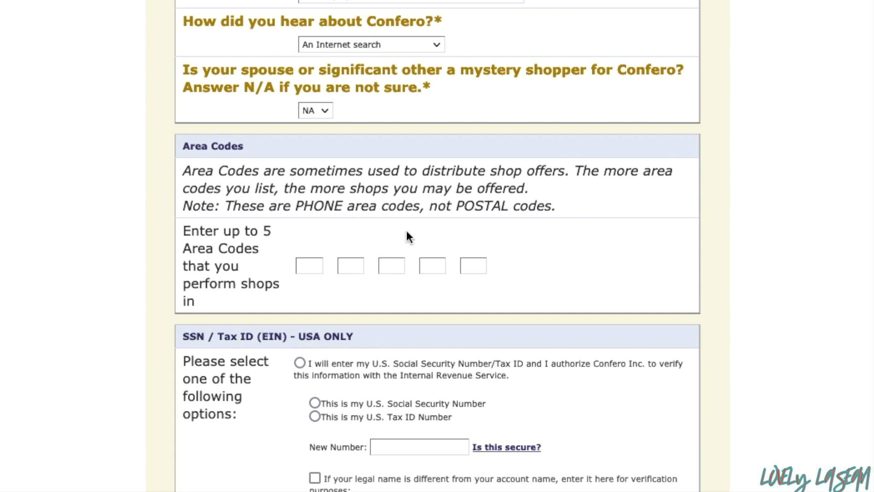
pyautogui.click(310, 265)
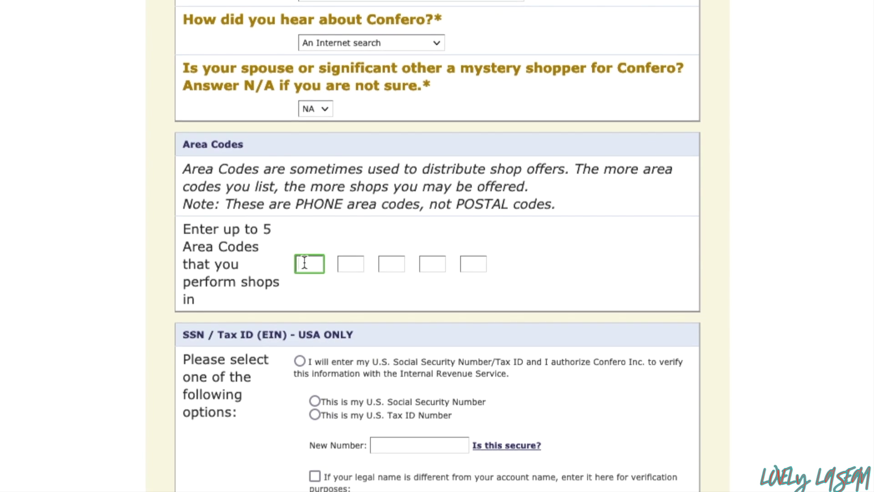
pyautogui.write('770')
pyautogui.press('Tab')
pyautogui.write('404')
pyautogui.press('Tab')
pyautogui.write('470')
pyautogui.press('Tab')
pyautogui.write('678')
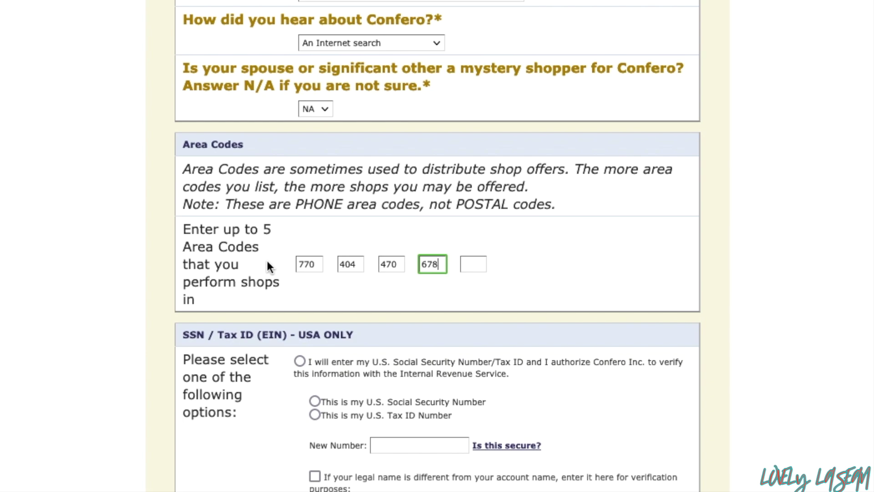
pyautogui.click(266, 259)
pyautogui.scroll(-2, 268, 264)
pyautogui.scroll(-2, 227, 221)
pyautogui.scroll(-3, 228, 220)
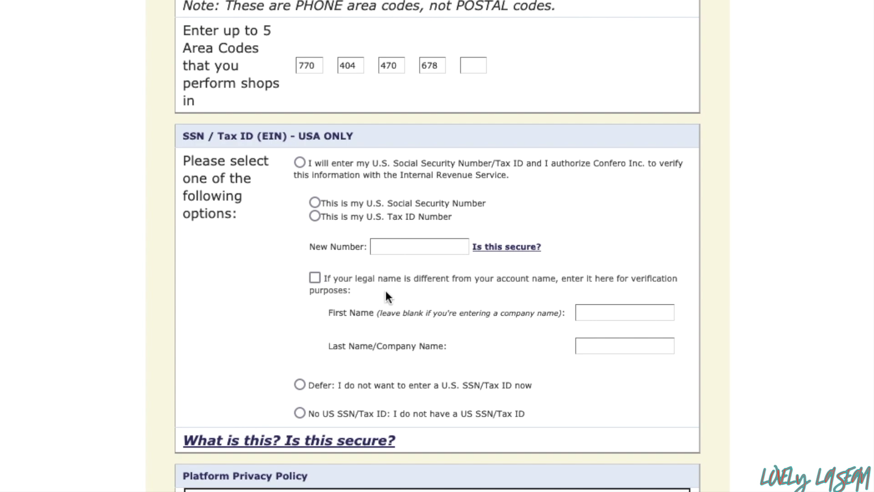
# Defer the SSN/Tax ID, view why it is secure, and submit the sign-up form
pyautogui.click(301, 388)
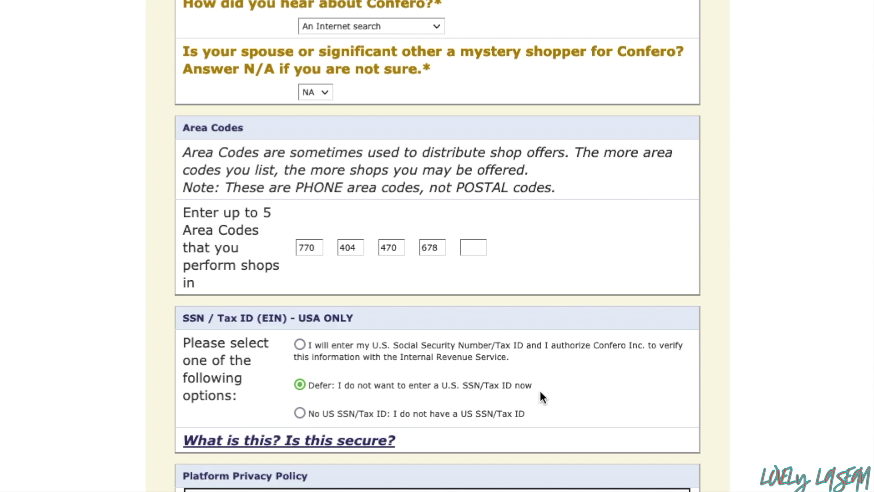
pyautogui.click(277, 442)
pyautogui.scroll(-2, 282, 431)
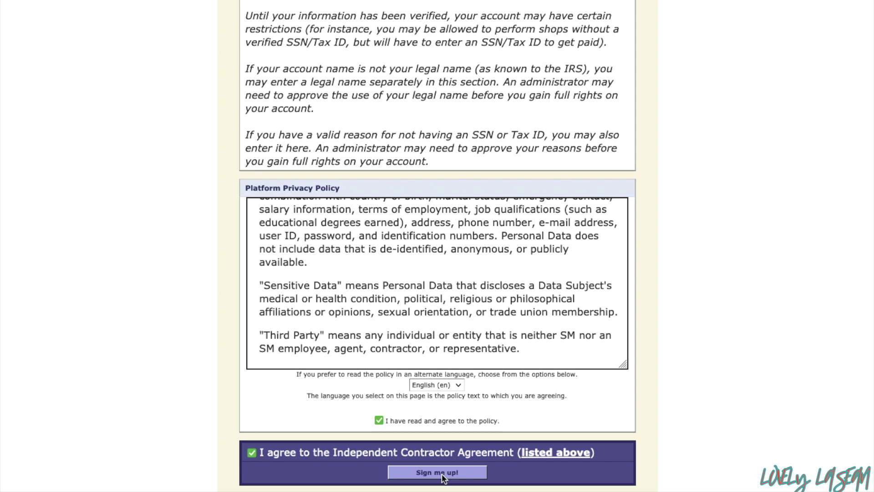
pyautogui.click(441, 474)
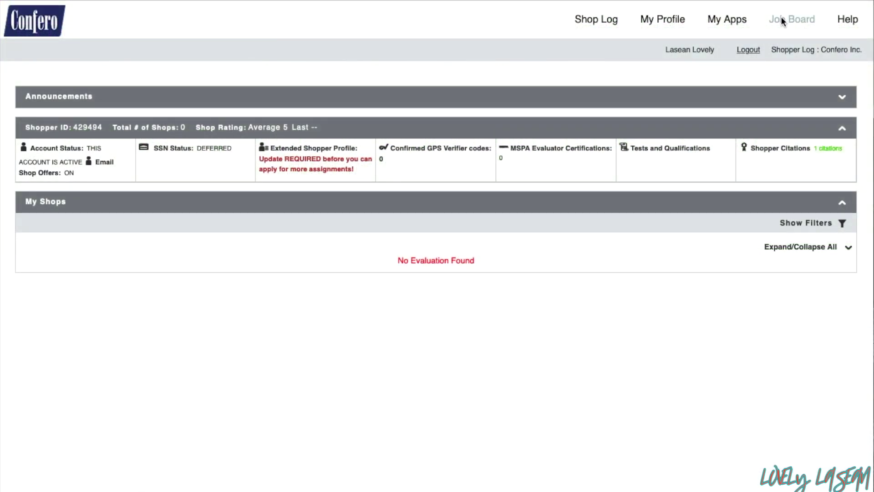
# Go to the Job Board from the top navigation bar
pyautogui.click(780, 20)
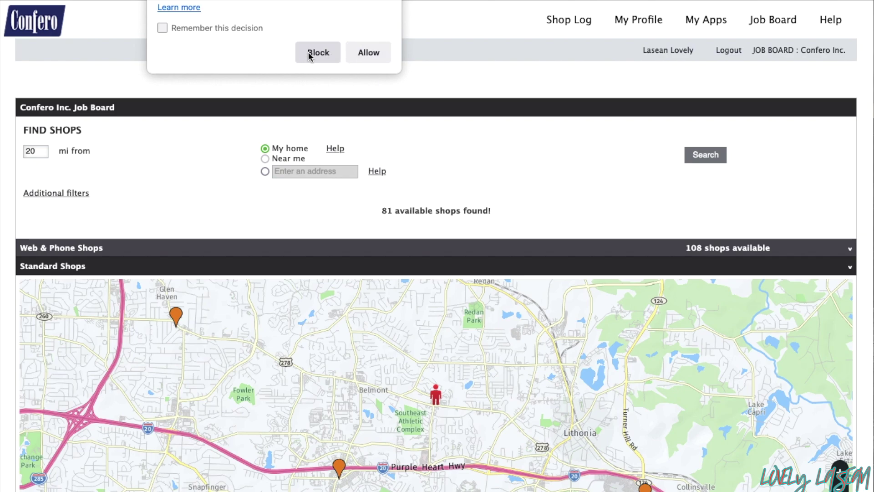
# Block location sharing, then view the first Sep 17 Financial services job under Web & Phone Shops
pyautogui.click(317, 52)
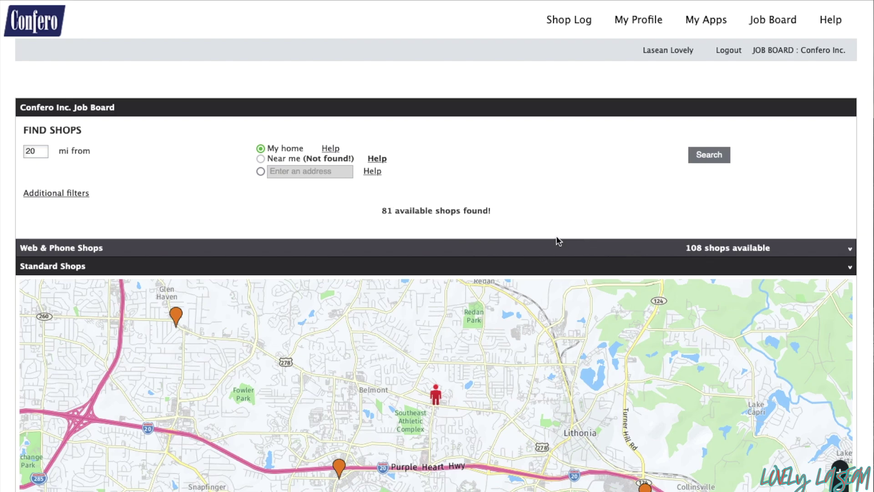
pyautogui.click(496, 250)
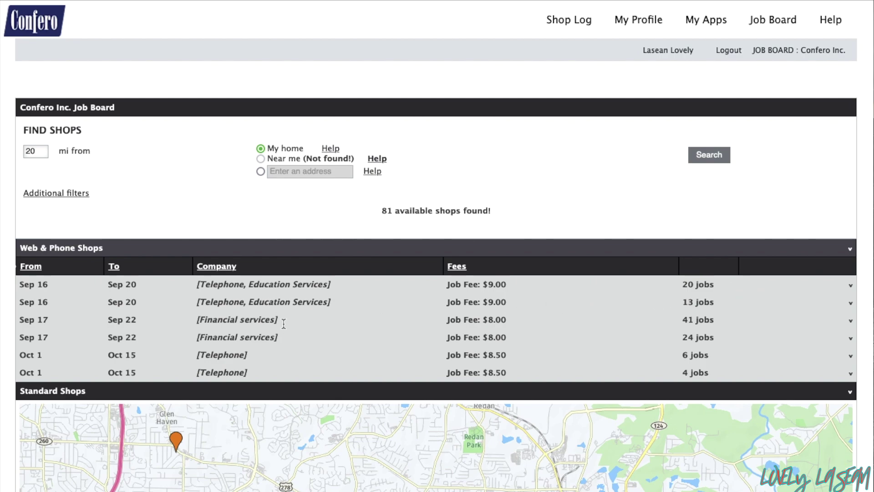
pyautogui.click(850, 323)
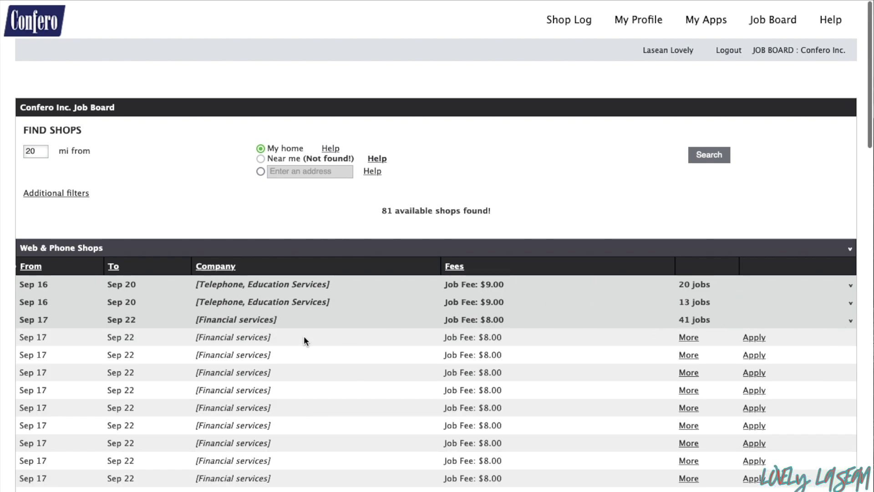
pyautogui.click(689, 338)
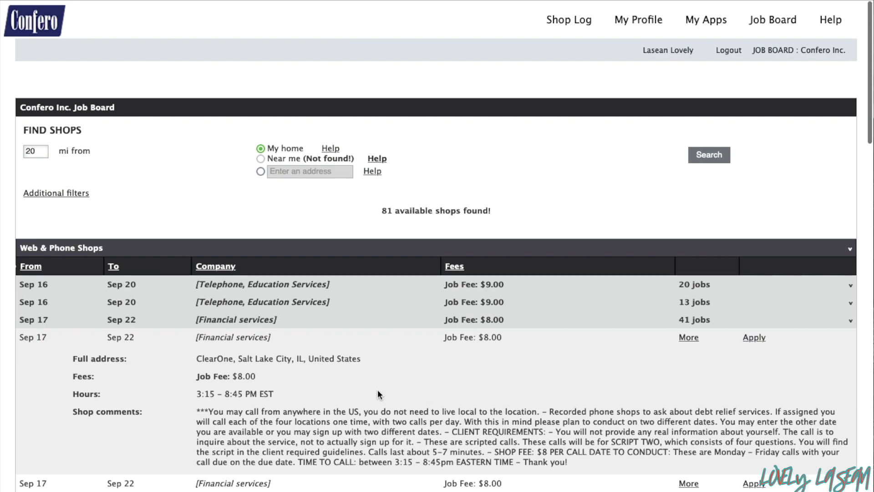
pyautogui.scroll(-2, 378, 392)
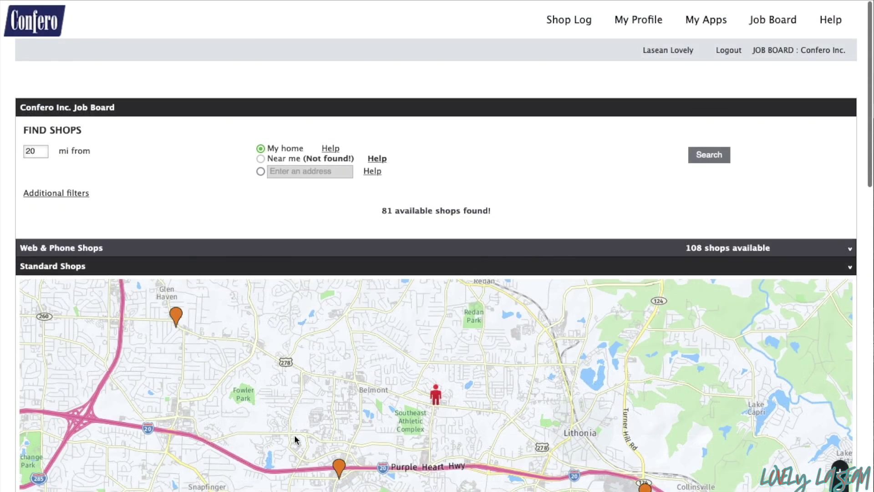
# Open the nearest QSR shop's details from the Standard Shops table and read through them
pyautogui.scroll(-3, 295, 440)
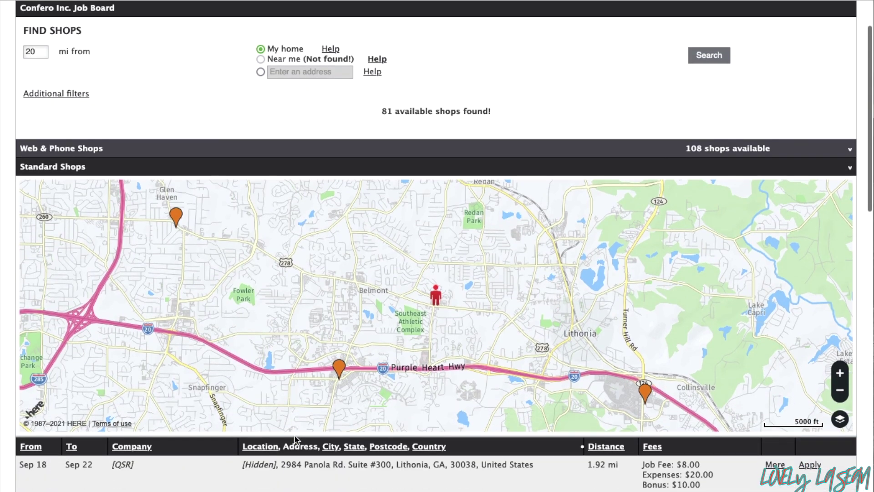
pyautogui.scroll(-2, 295, 439)
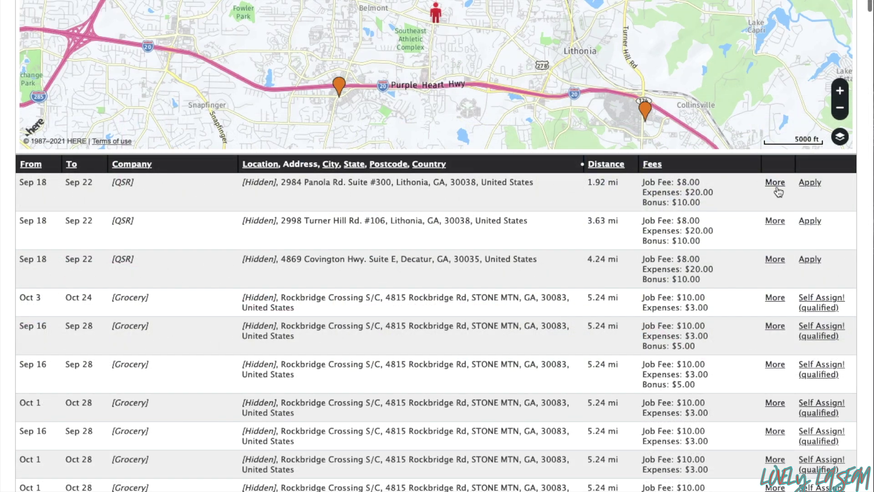
pyautogui.click(776, 182)
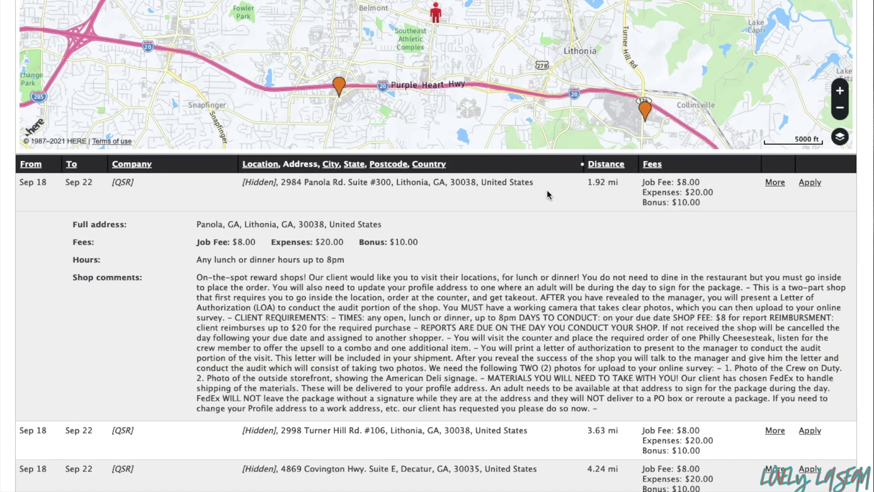
pyautogui.scroll(-2, 548, 191)
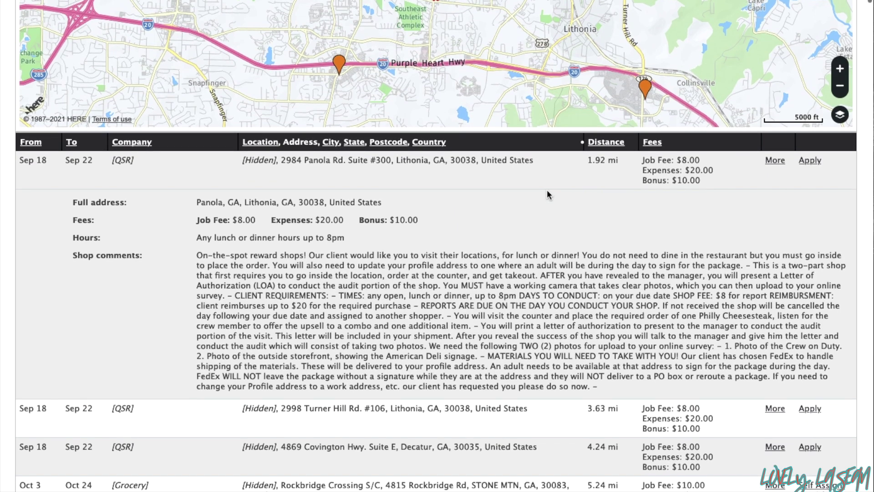
pyautogui.scroll(-2, 547, 190)
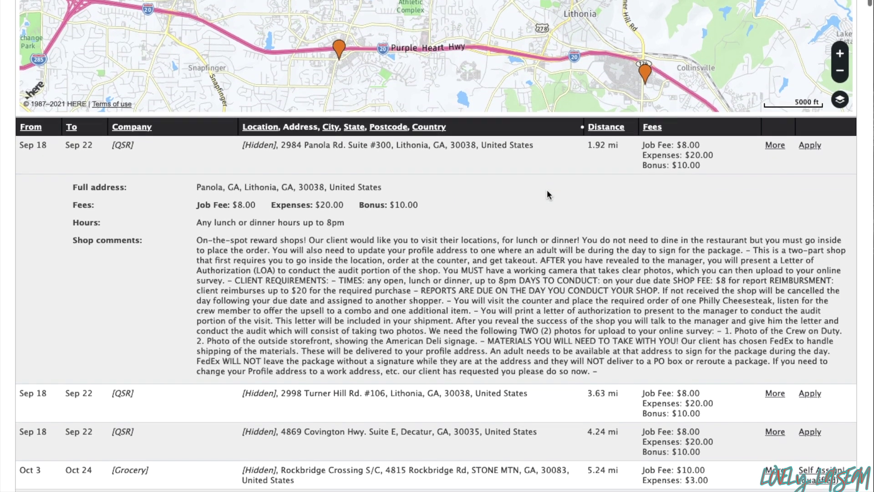
pyautogui.scroll(-2, 547, 191)
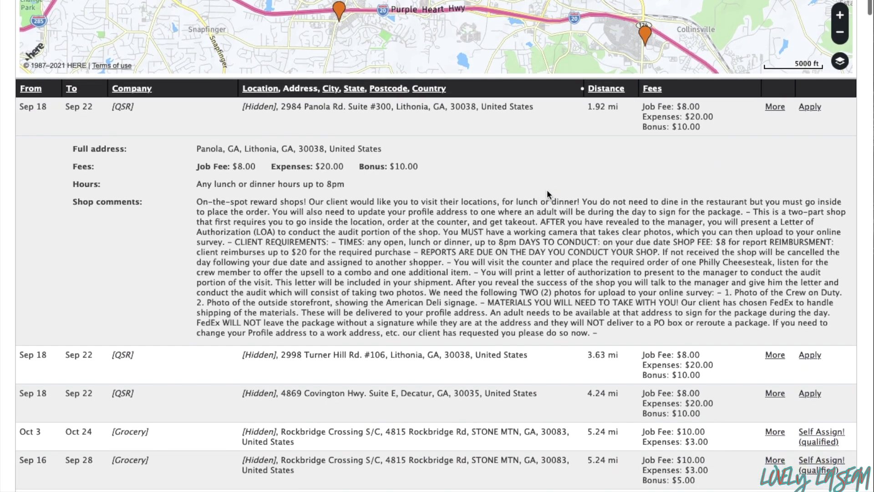
pyautogui.scroll(-2, 547, 190)
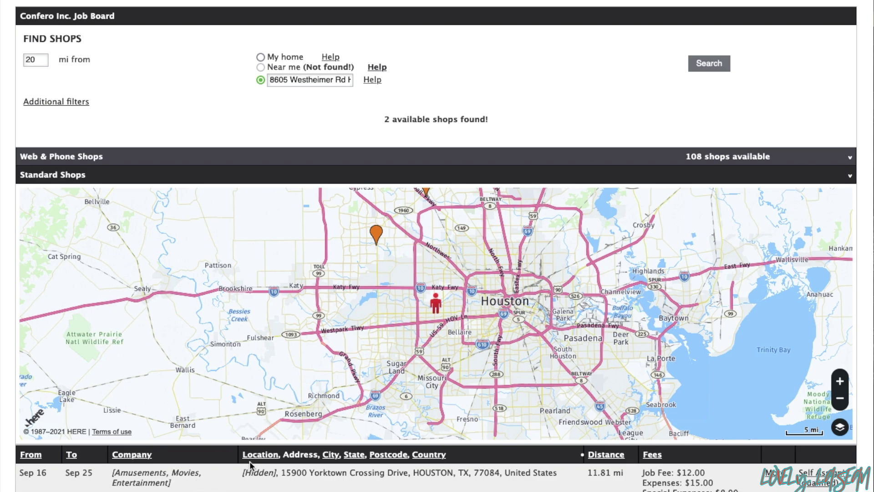
pyautogui.click(308, 153)
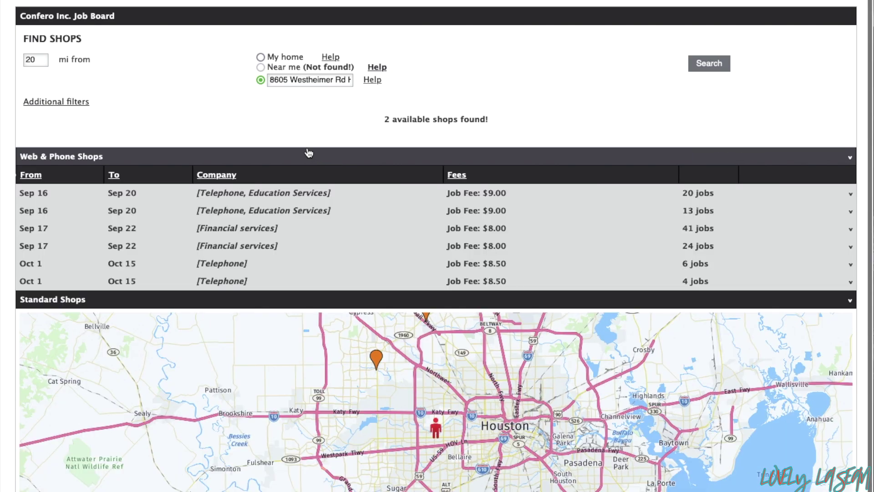
pyautogui.click(308, 153)
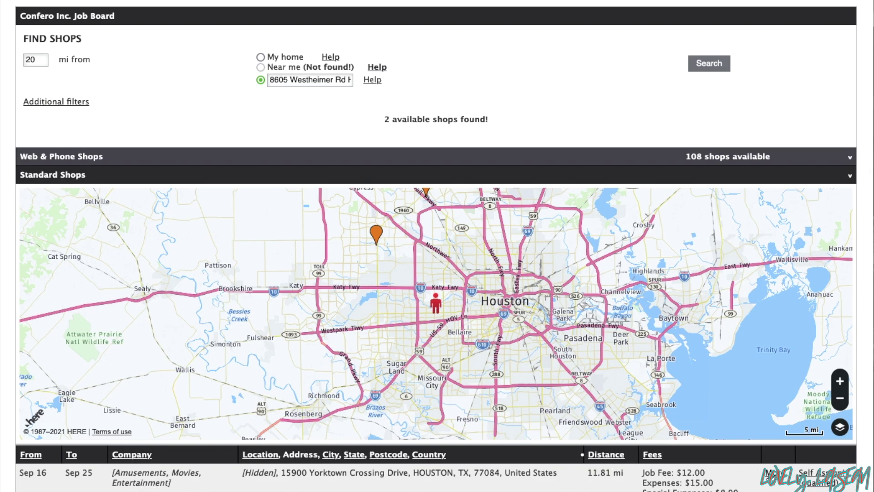
pyautogui.scroll(-5, 629, 479)
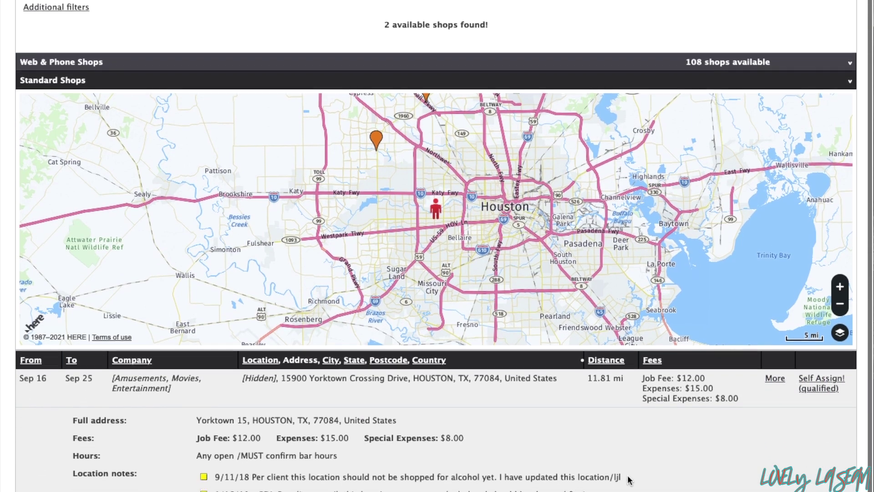
pyautogui.scroll(1, 629, 479)
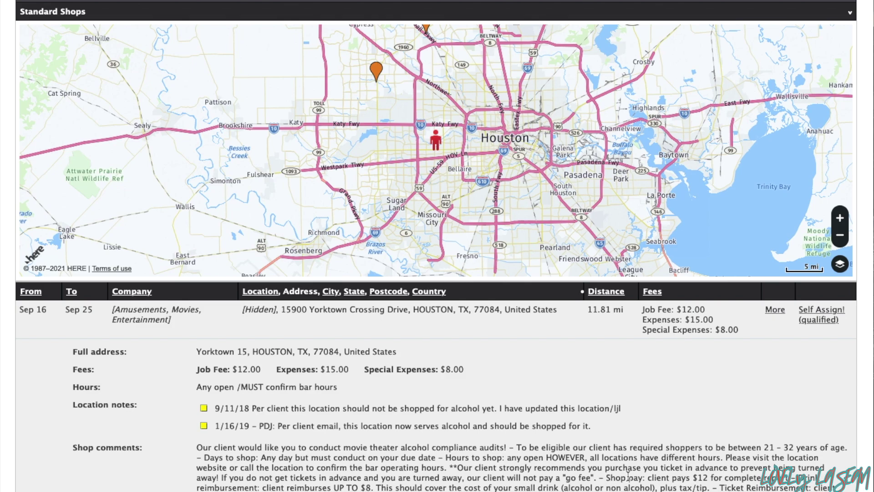
pyautogui.scroll(5, 628, 477)
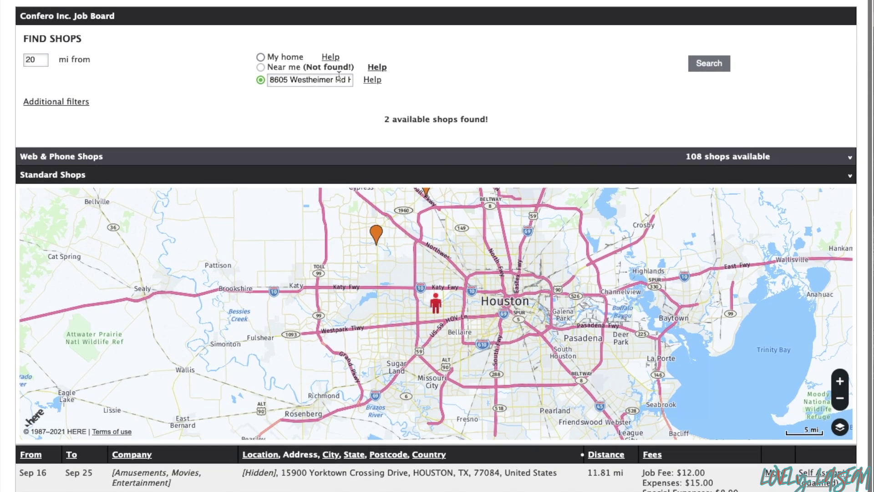
# Select the address field to change the search location to a New Jersey address
pyautogui.click(349, 79)
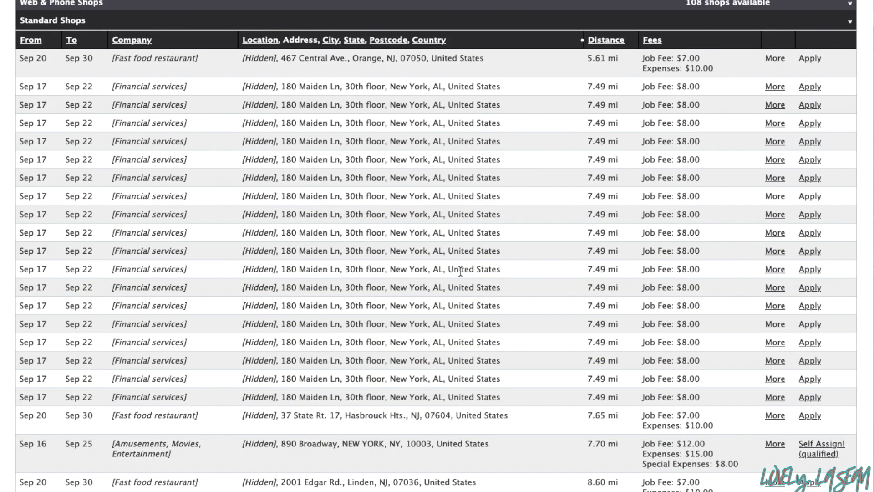
pyautogui.scroll(1, 461, 271)
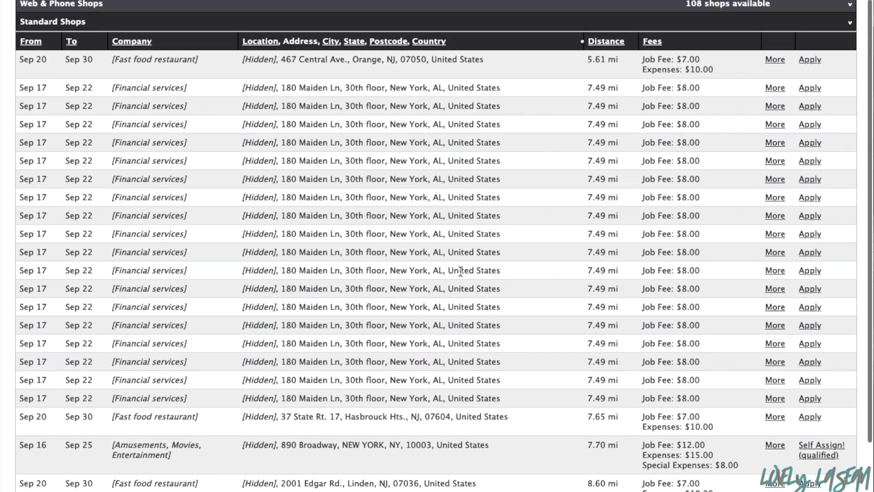
pyautogui.scroll(3, 460, 271)
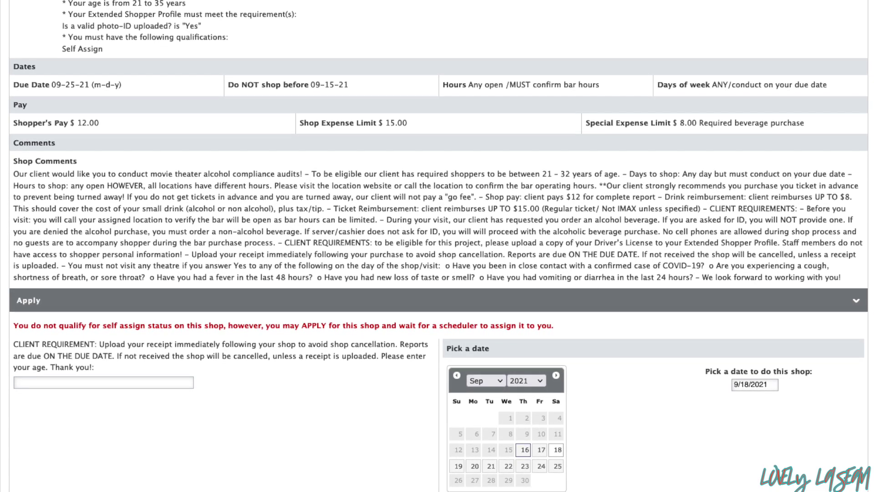
# Scroll down through the movie theater shop's Apply page and date picker
pyautogui.scroll(-1, 438, 246)
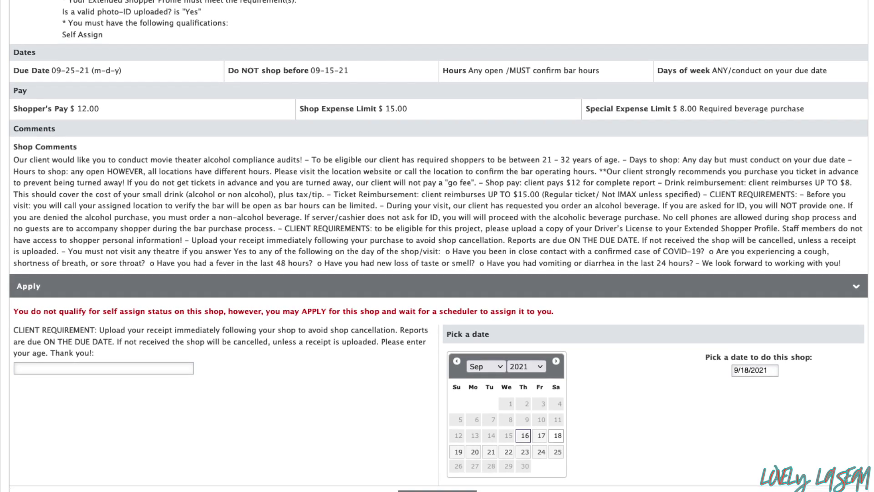